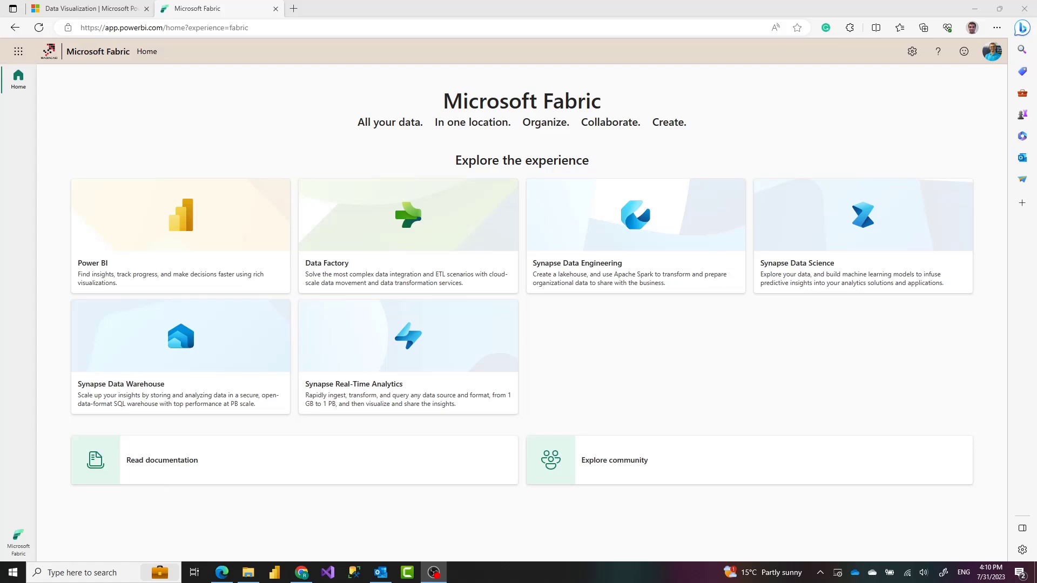
# Switch to Data Engineering, then open the AdventureWorks lakehouse from the FabricTest workspace.
pyautogui.click(31, 549)
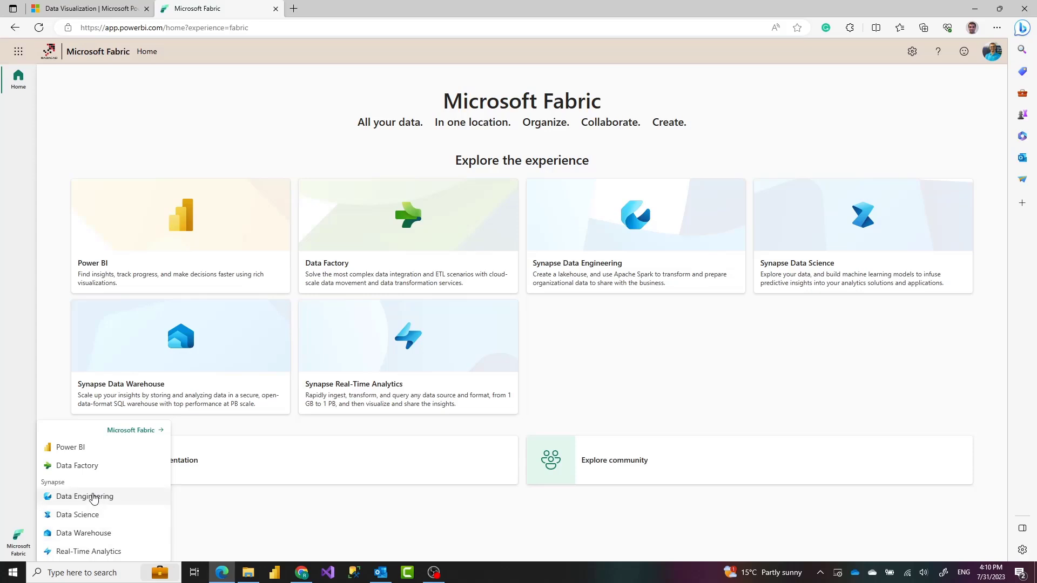
pyautogui.click(94, 497)
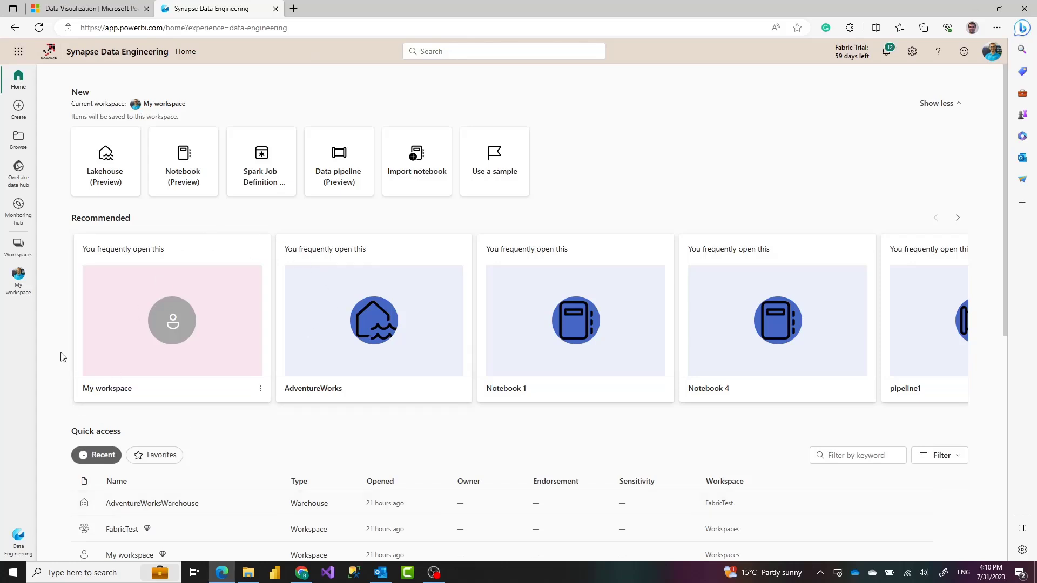
pyautogui.click(19, 241)
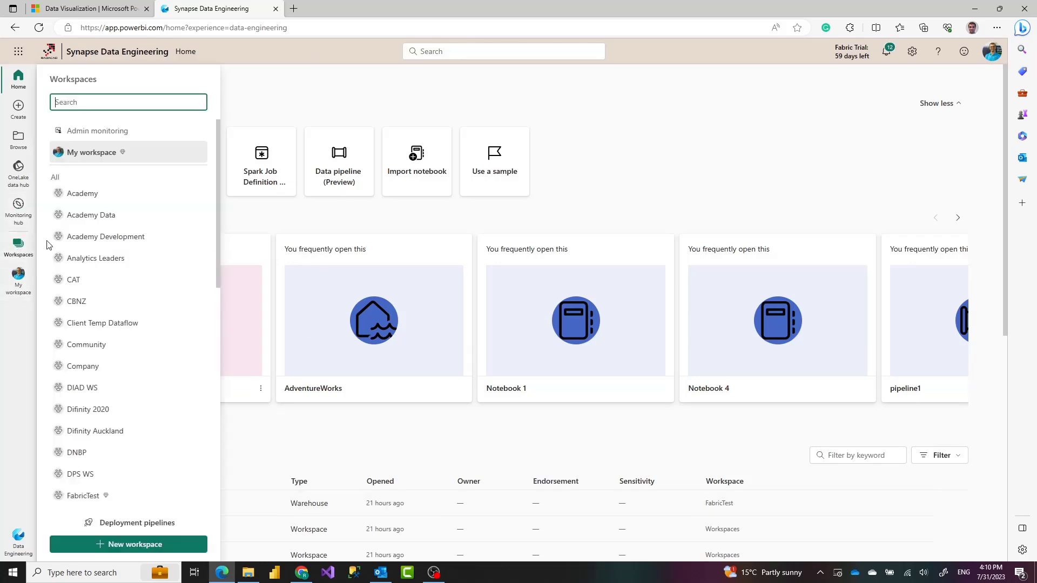
pyautogui.scroll(-5, 112, 380)
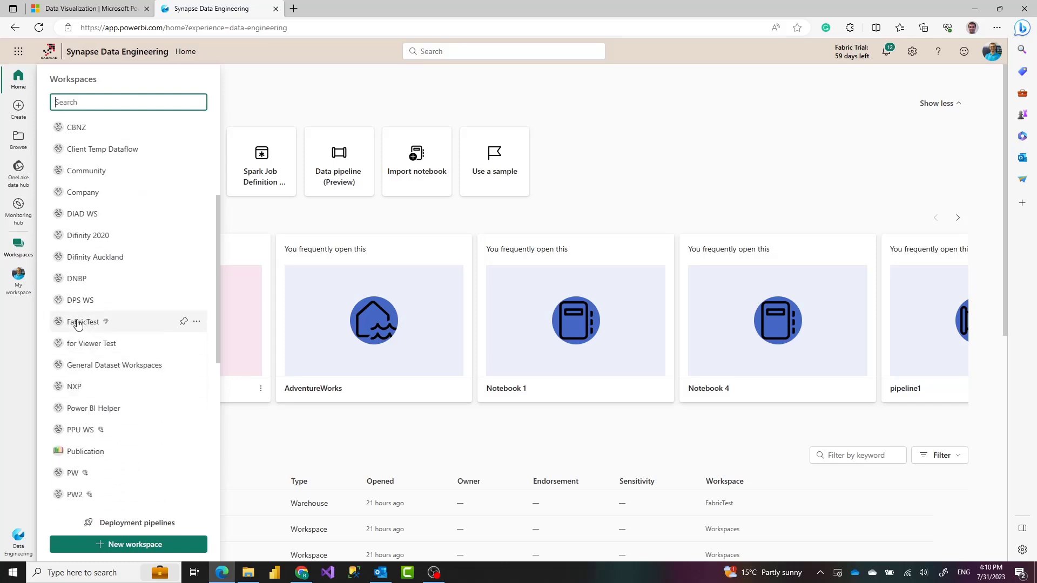
pyautogui.click(81, 322)
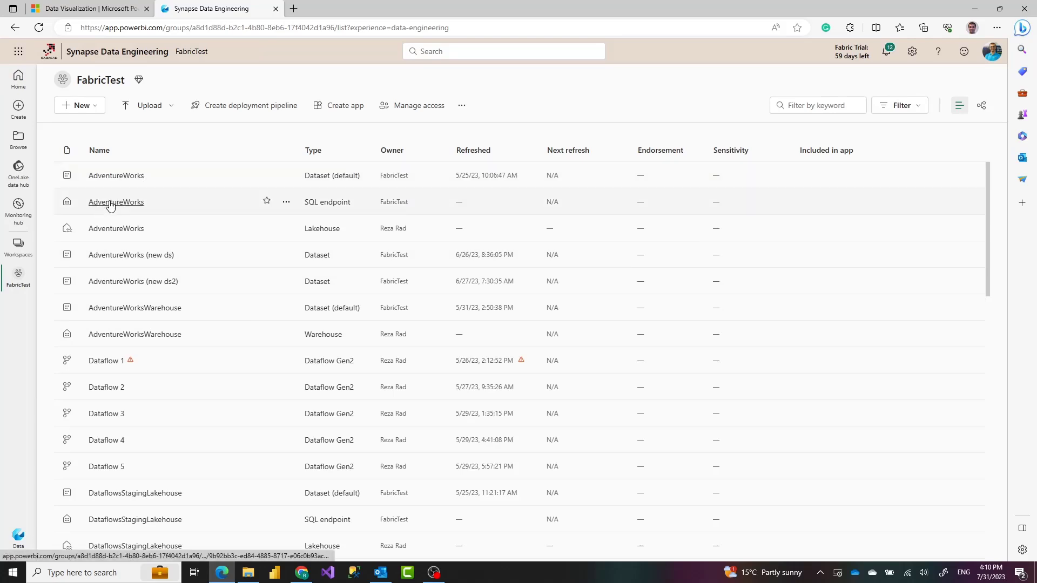
pyautogui.click(113, 233)
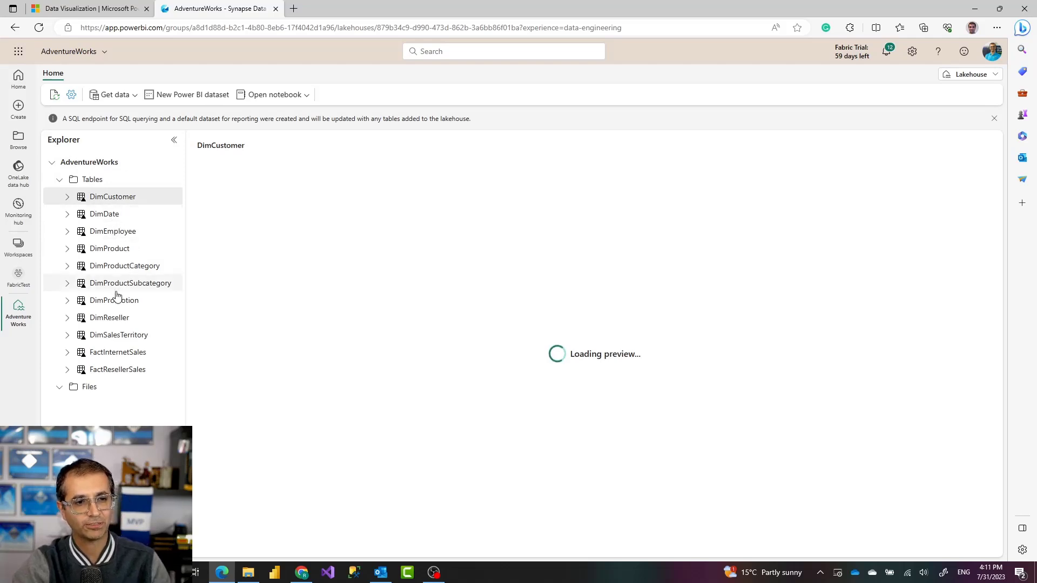
# Show the lakehouse Files folder and preview AdventureWorksDW2012.xlsx.
pyautogui.click(61, 389)
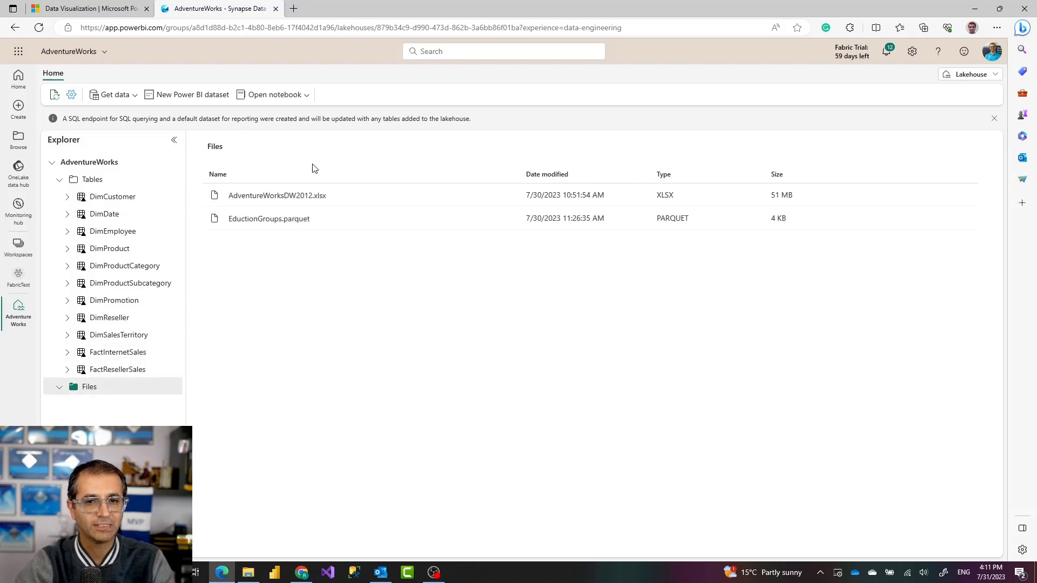
pyautogui.click(283, 197)
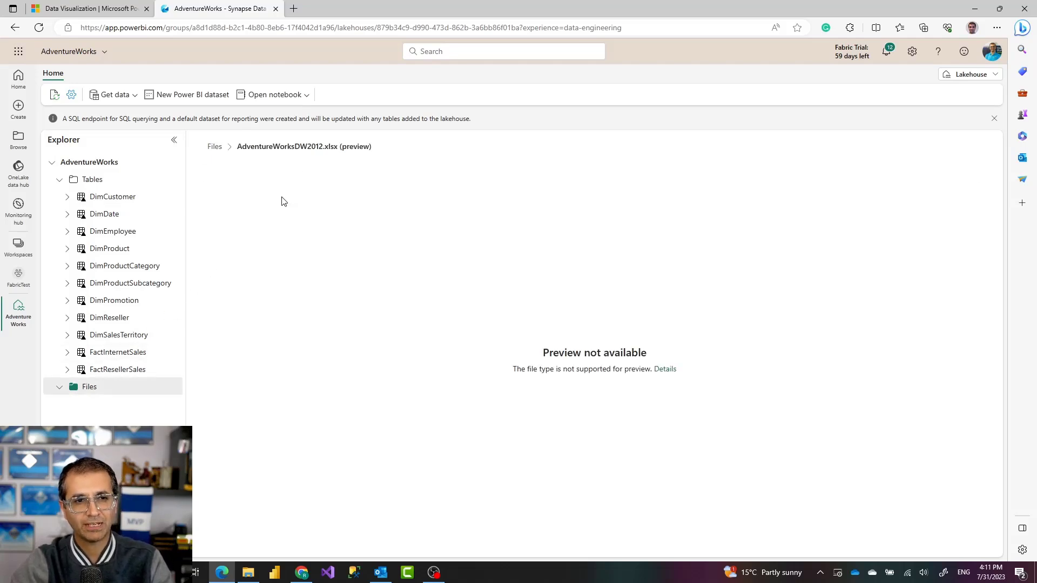
pyautogui.press('Escape')
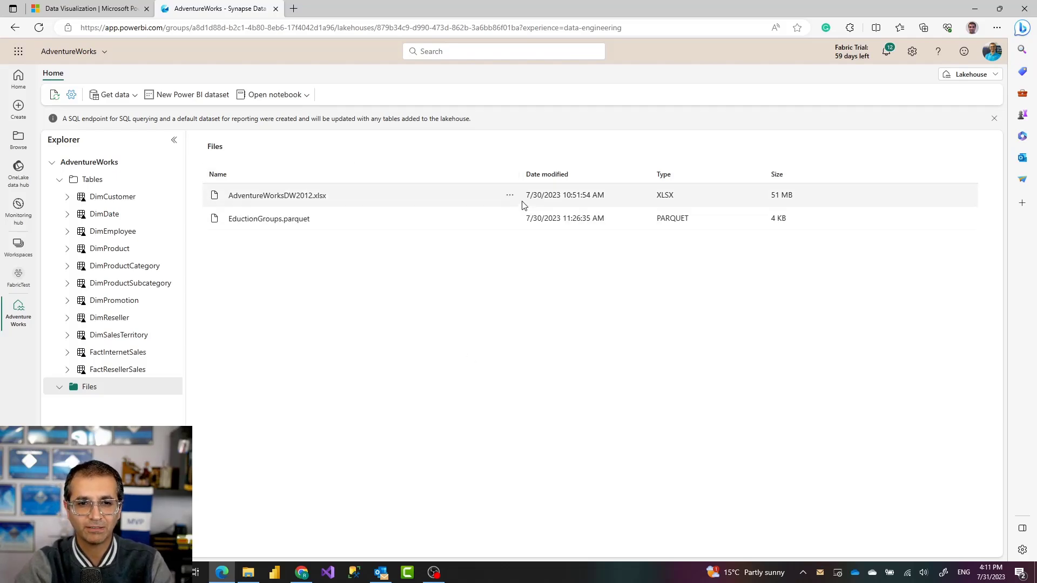
# Inspect the actions menu for AdventureWorksDW2012.xlsx, then dismiss it.
pyautogui.click(511, 198)
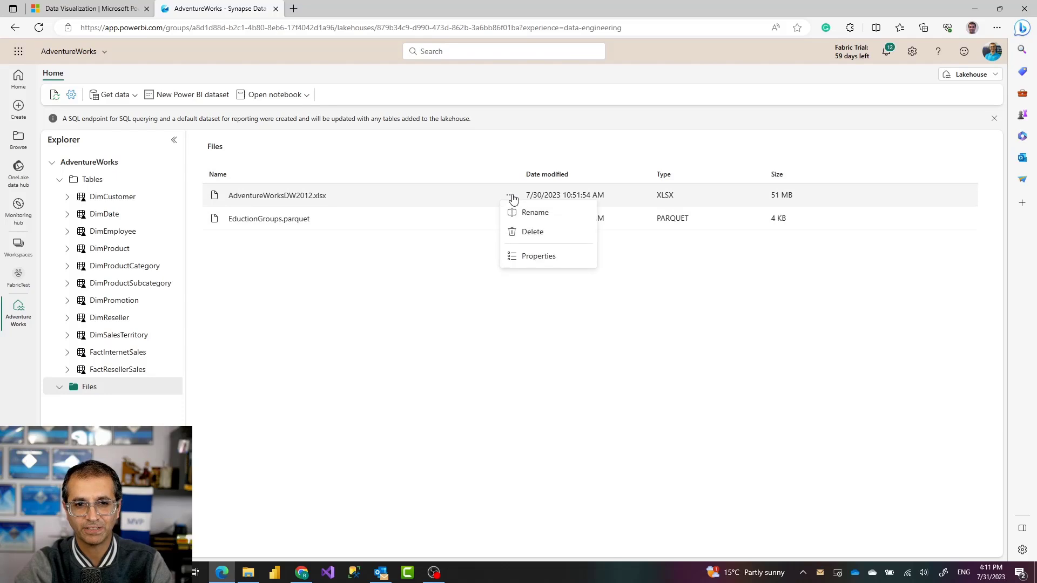
pyautogui.rightClick(475, 197)
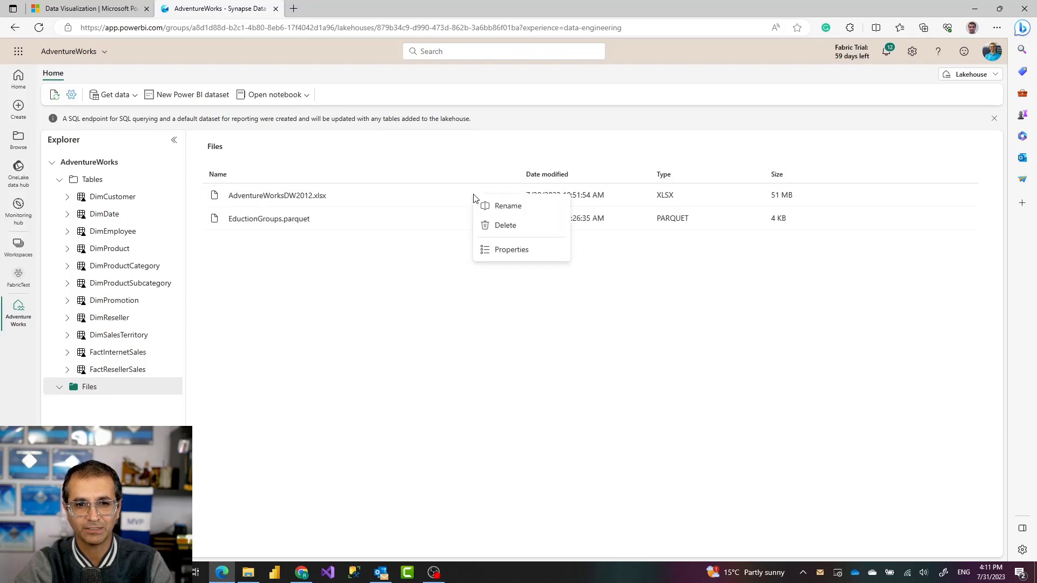
pyautogui.rightClick(294, 199)
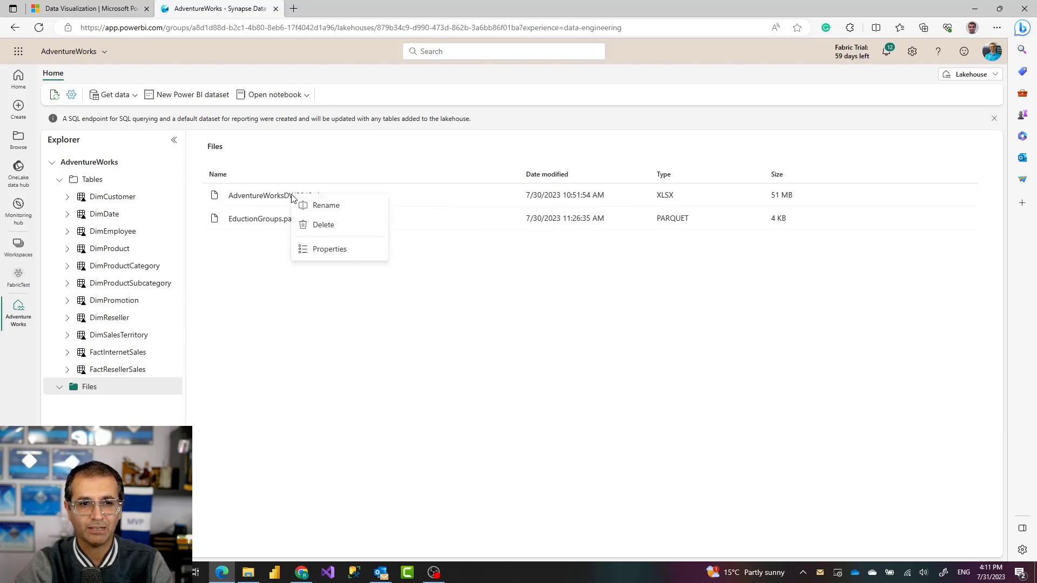
pyautogui.click(271, 348)
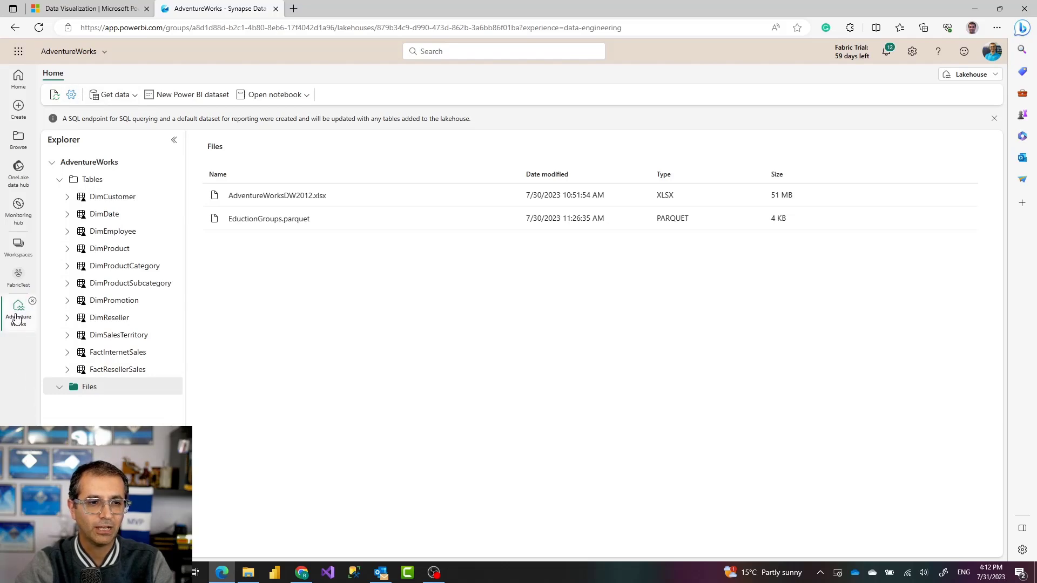
# Return to the FabricTest item list and open Notebook 5.
pyautogui.click(22, 282)
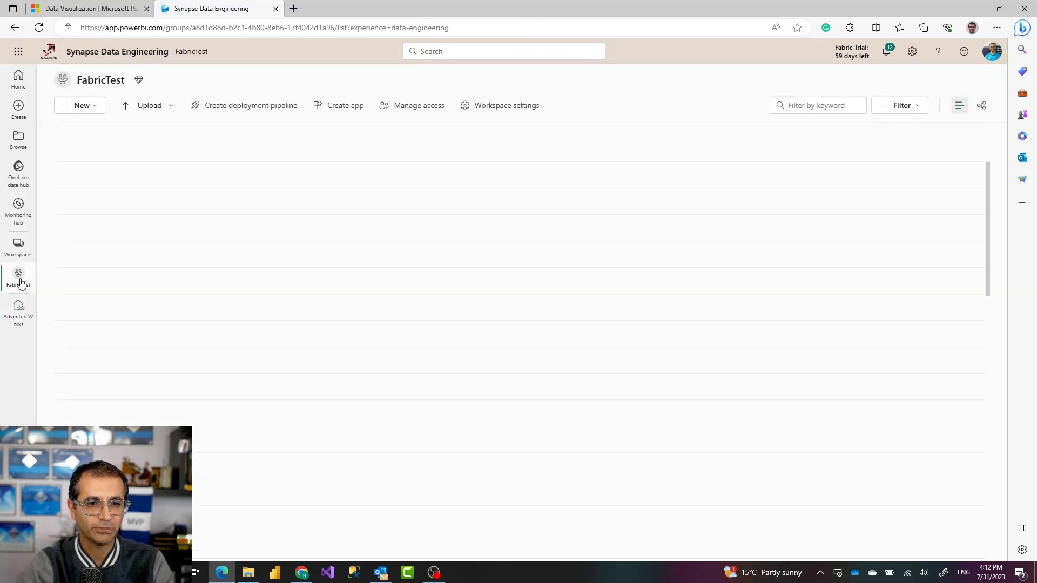
pyautogui.scroll(-5, 135, 461)
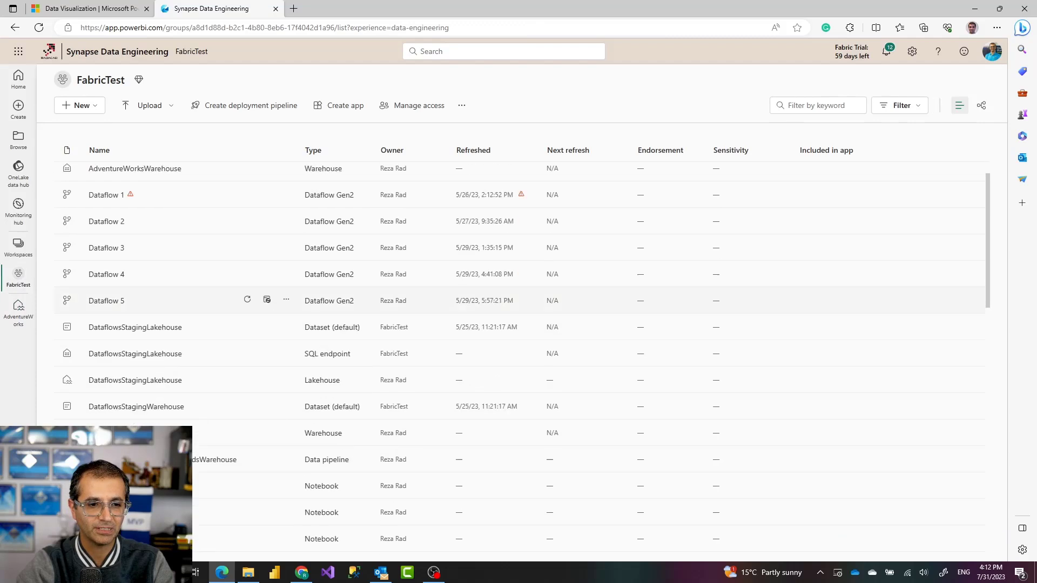
pyautogui.scroll(-2, 108, 460)
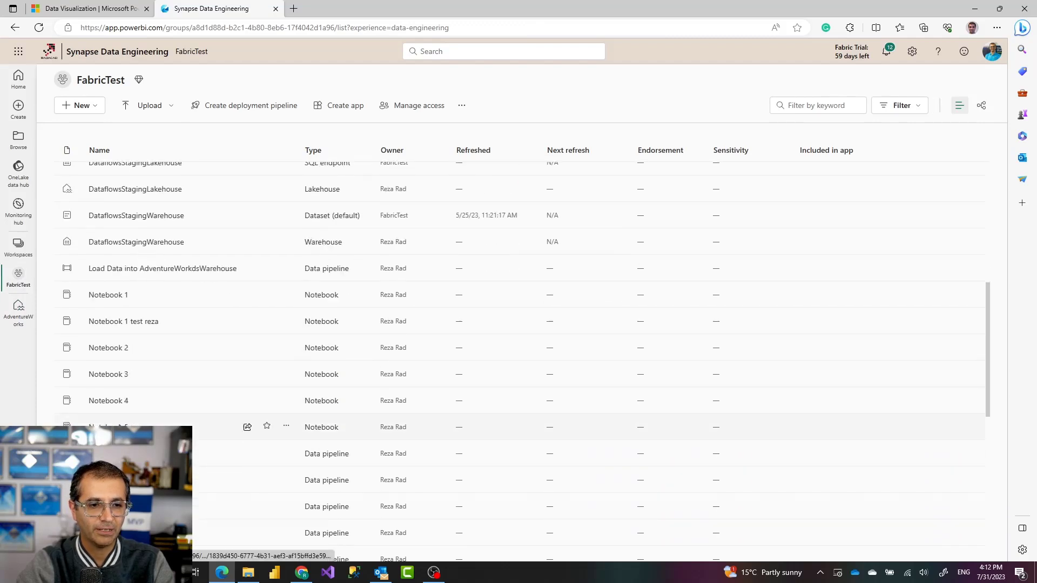
pyautogui.click(108, 426)
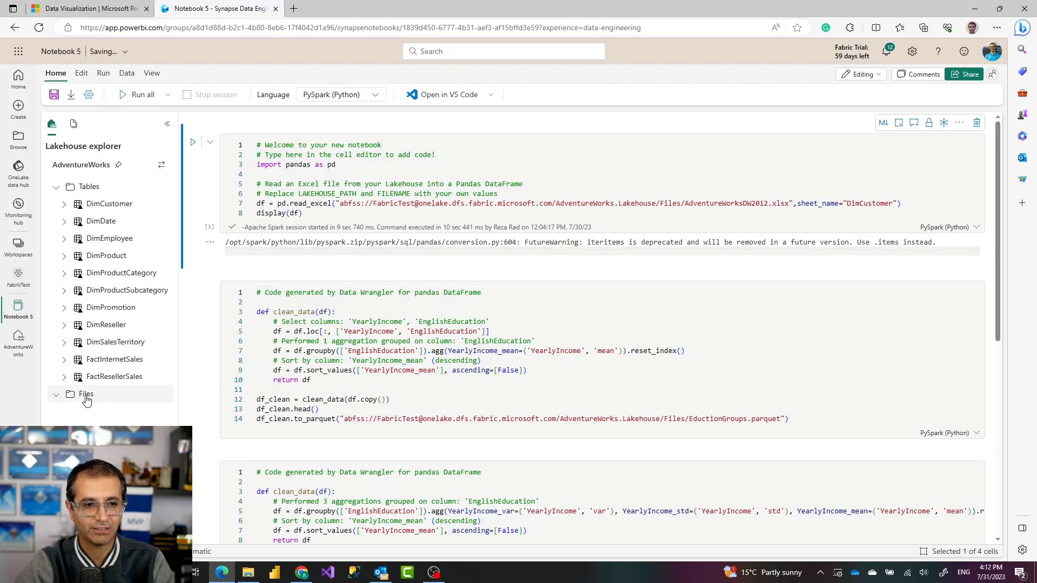
# Show the lakehouse Files beside the notebook and view the xlsx Load data options.
pyautogui.click(109, 387)
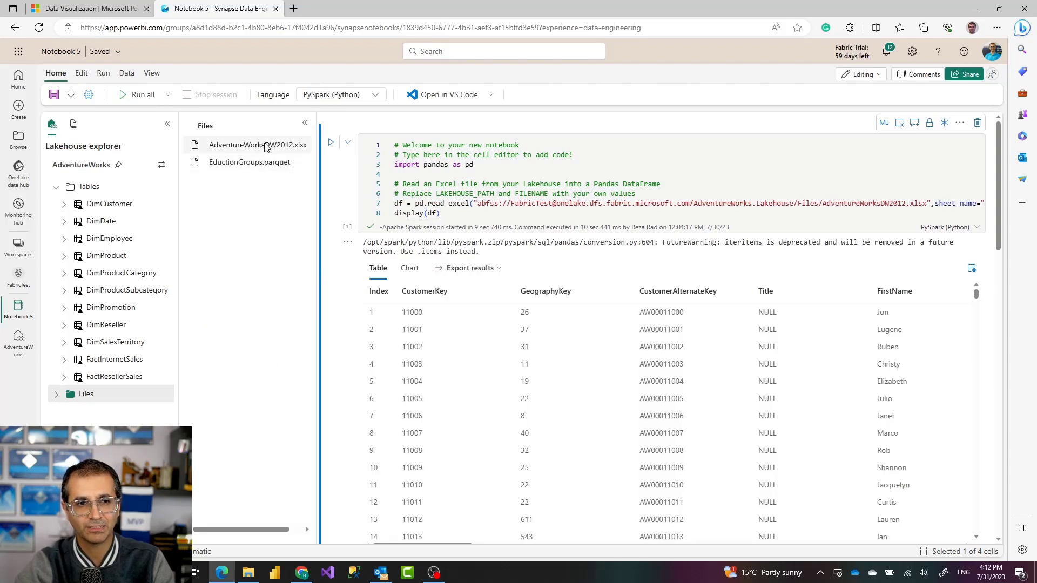
pyautogui.rightClick(266, 147)
pyautogui.moveTo(277, 167)
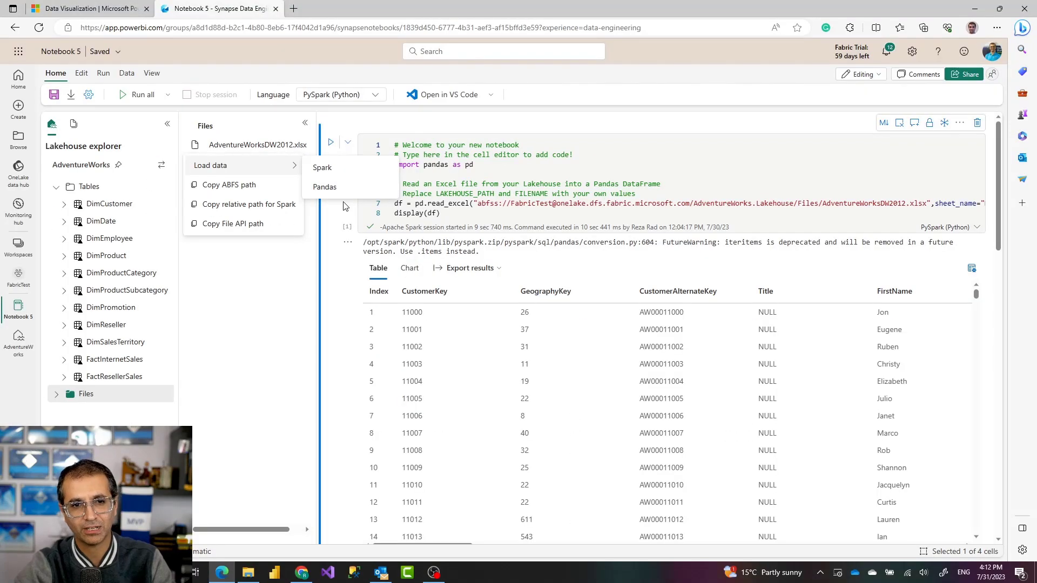
pyautogui.click(496, 164)
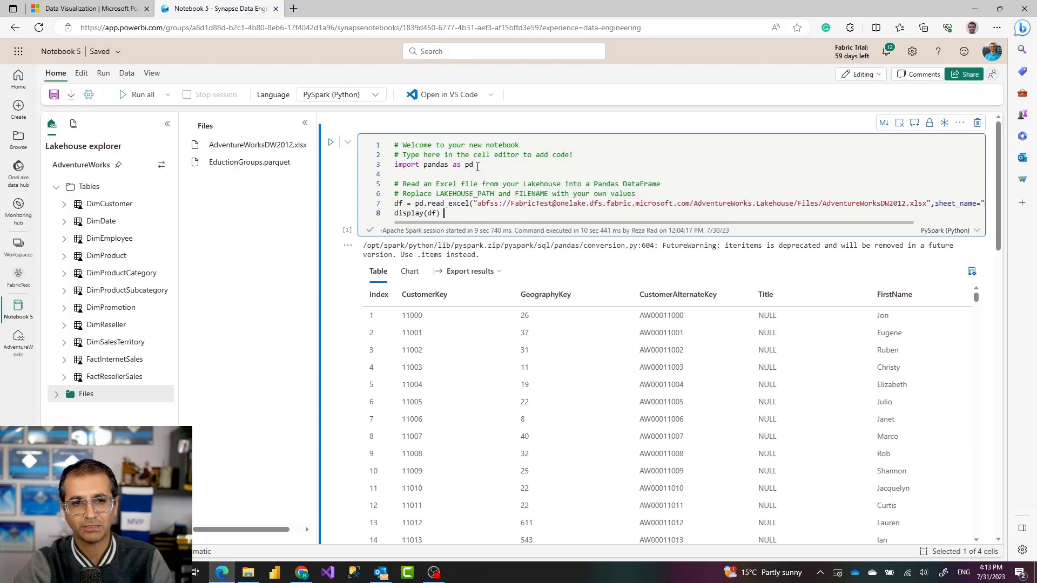
# Point out the pandas import and read_excel code, then run the Excel-loading cell.
pyautogui.moveTo(482, 164); pyautogui.dragTo(395, 166)
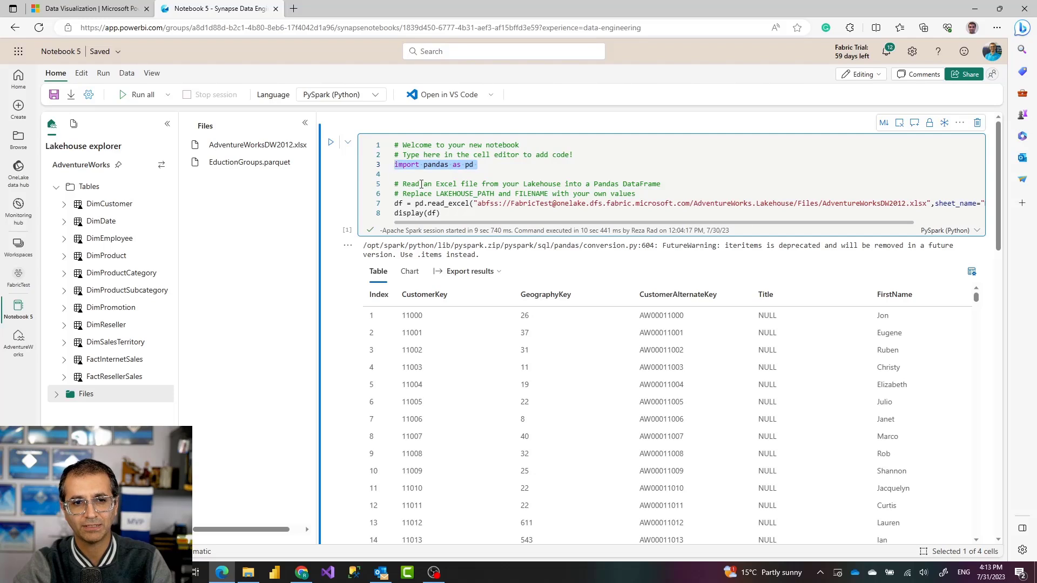
pyautogui.click(461, 214)
pyautogui.doubleClick(438, 195)
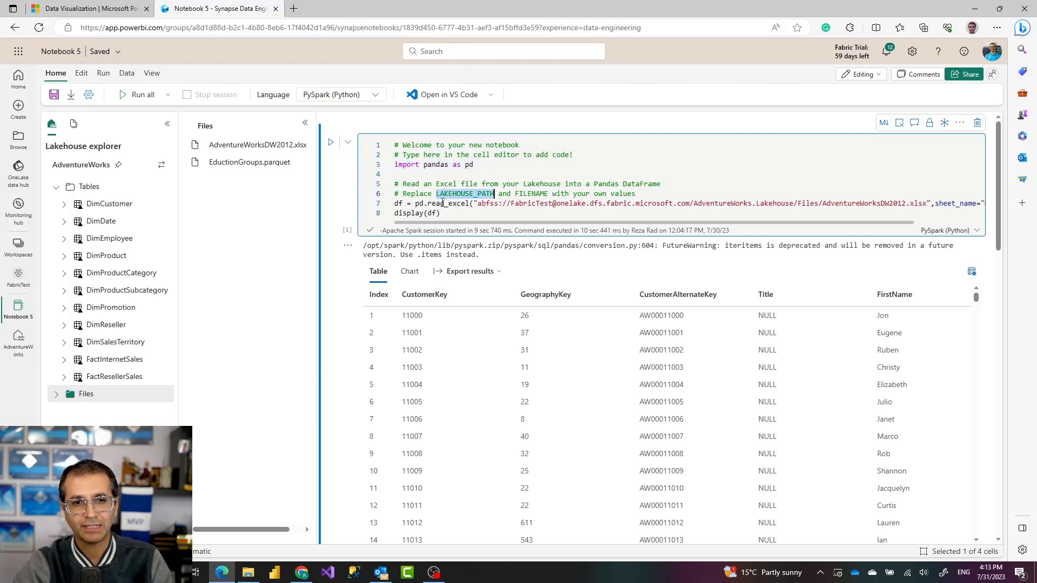
pyautogui.tripleClick(440, 204)
pyautogui.doubleClick(451, 204)
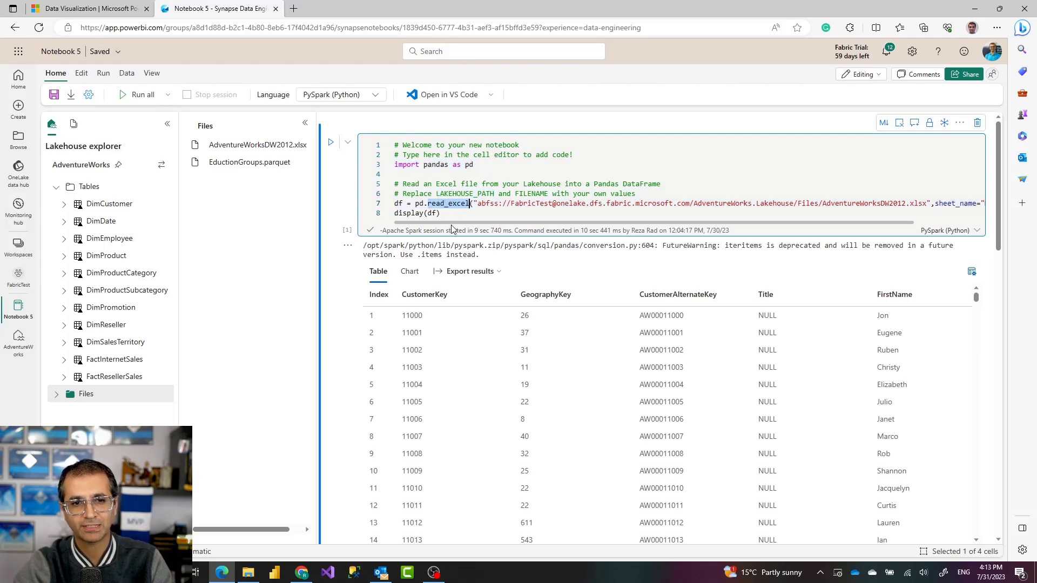
pyautogui.moveTo(515, 223); pyautogui.dragTo(493, 223)
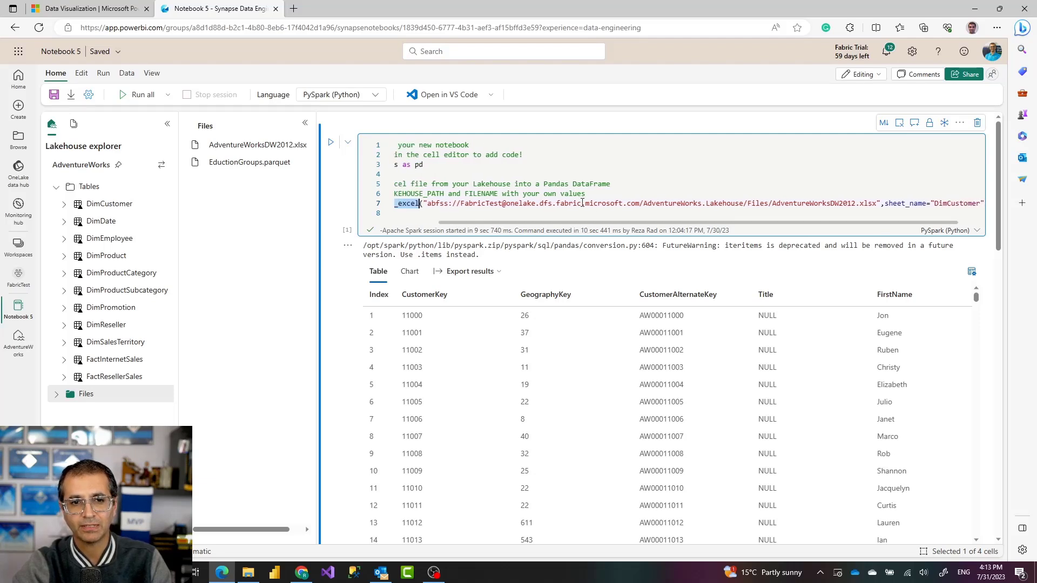
pyautogui.moveTo(942, 223); pyautogui.dragTo(961, 229)
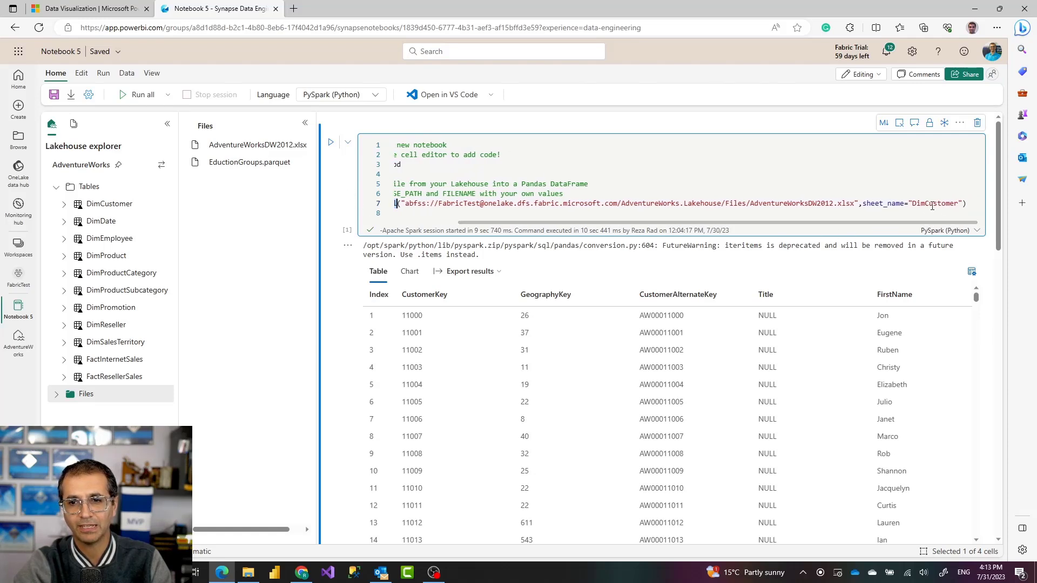
pyautogui.hscroll(-3, 843, 227)
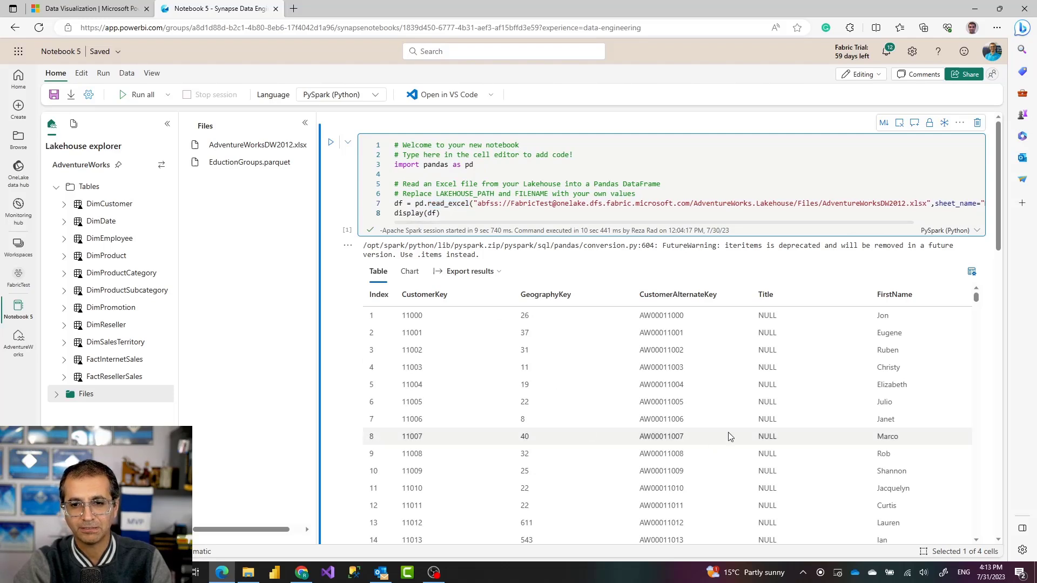
pyautogui.scroll(-3, 727, 432)
pyautogui.scroll(3, 728, 430)
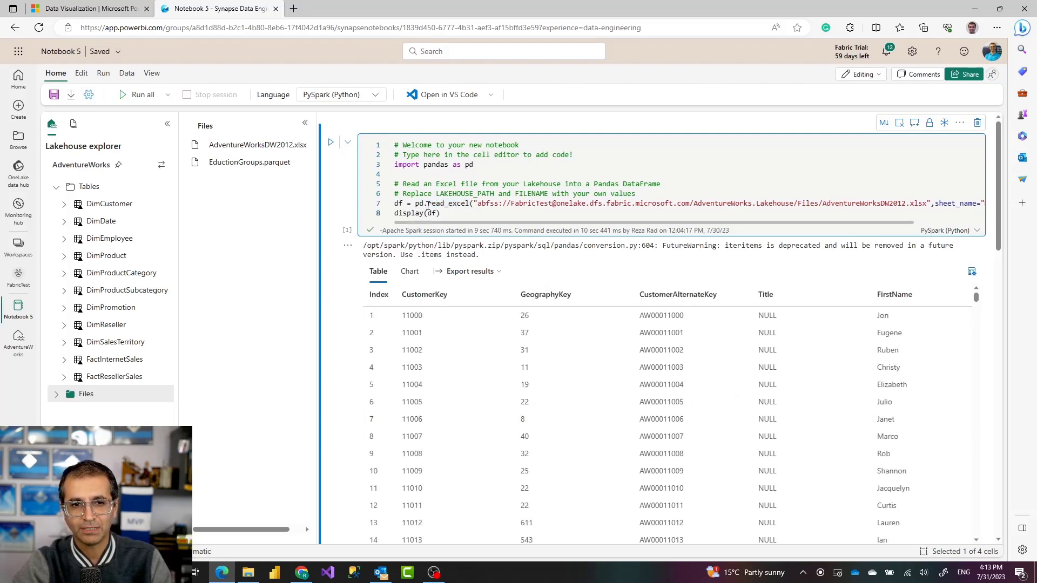
pyautogui.click(330, 142)
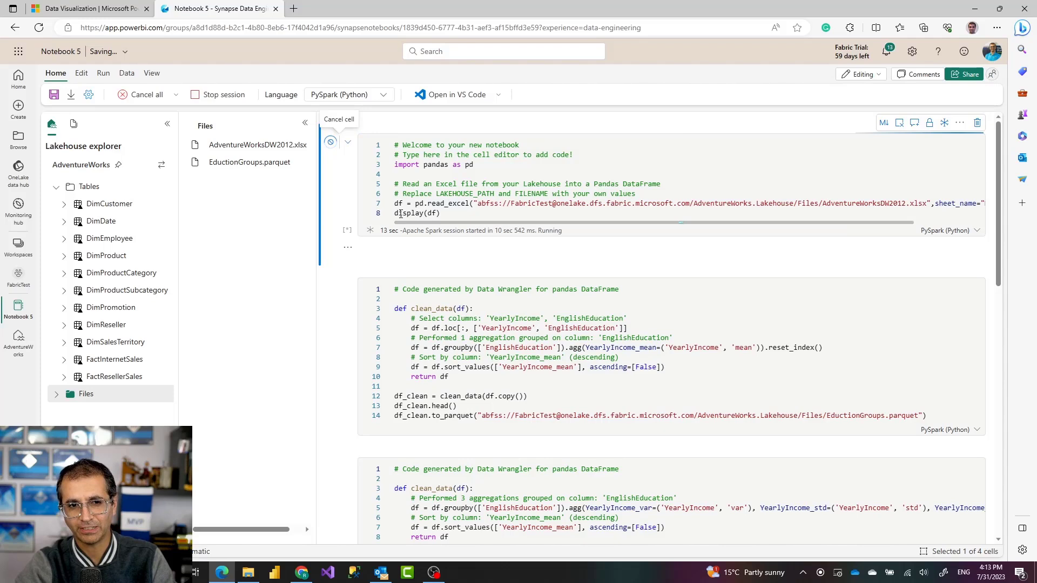
# Highlight display(df) and df in the code while the cell finishes running.
pyautogui.doubleClick(409, 214)
pyautogui.click(454, 214)
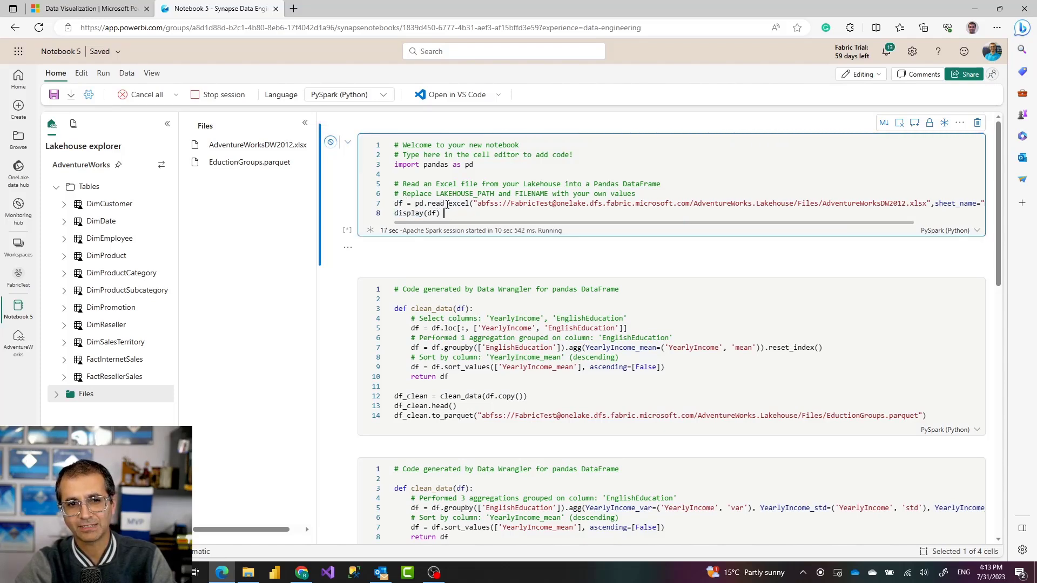
pyautogui.doubleClick(397, 204)
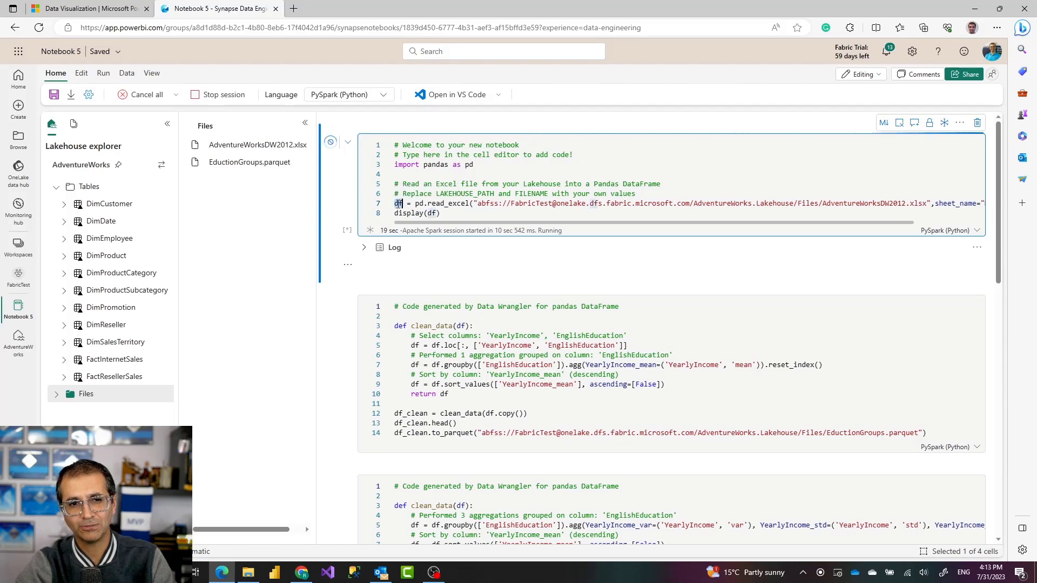
pyautogui.click(457, 214)
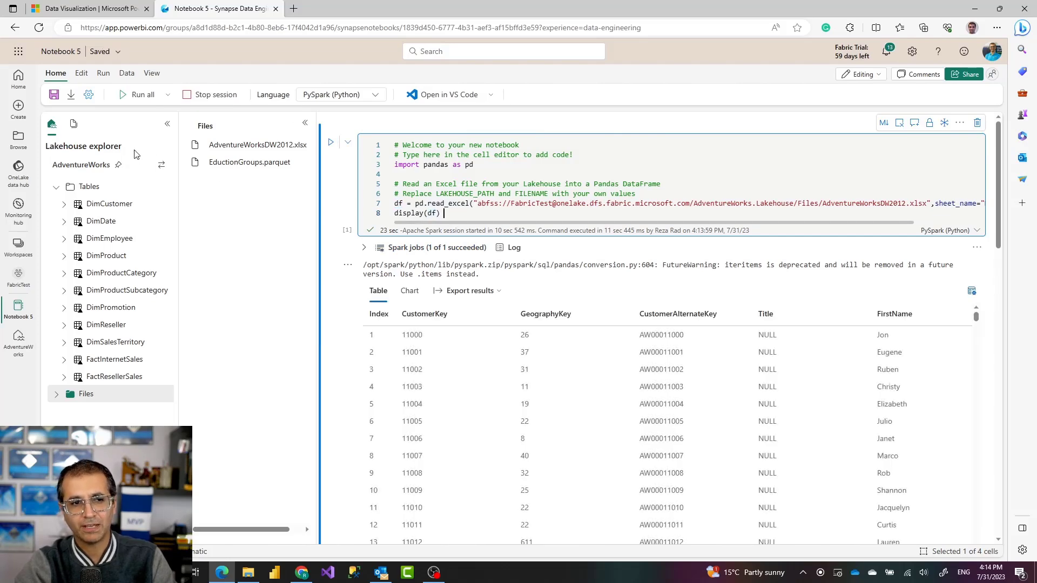
# Launch Data Wrangler from the Data ribbon on the df DataFrame.
pyautogui.click(125, 75)
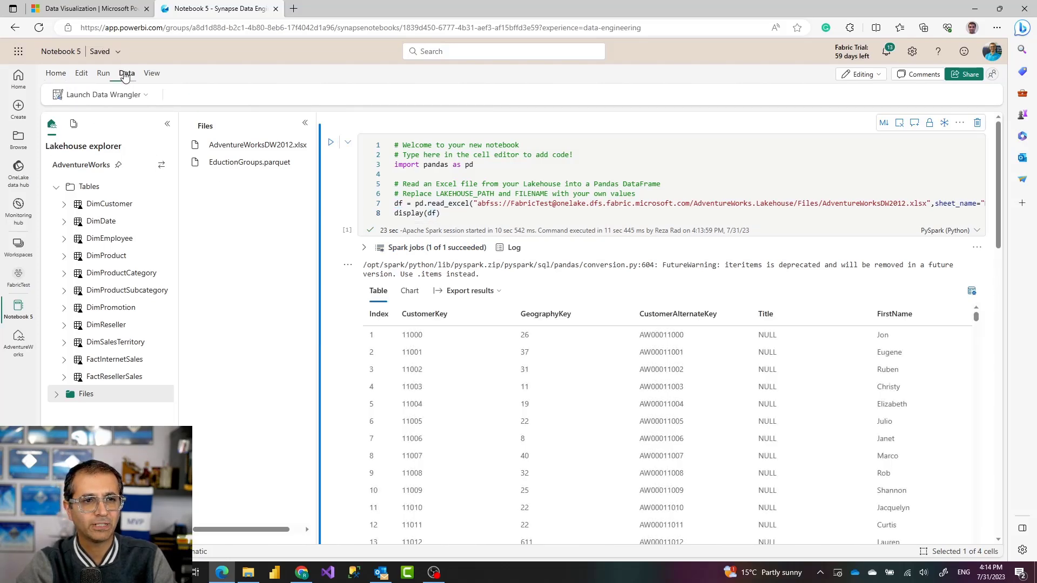
pyautogui.click(145, 102)
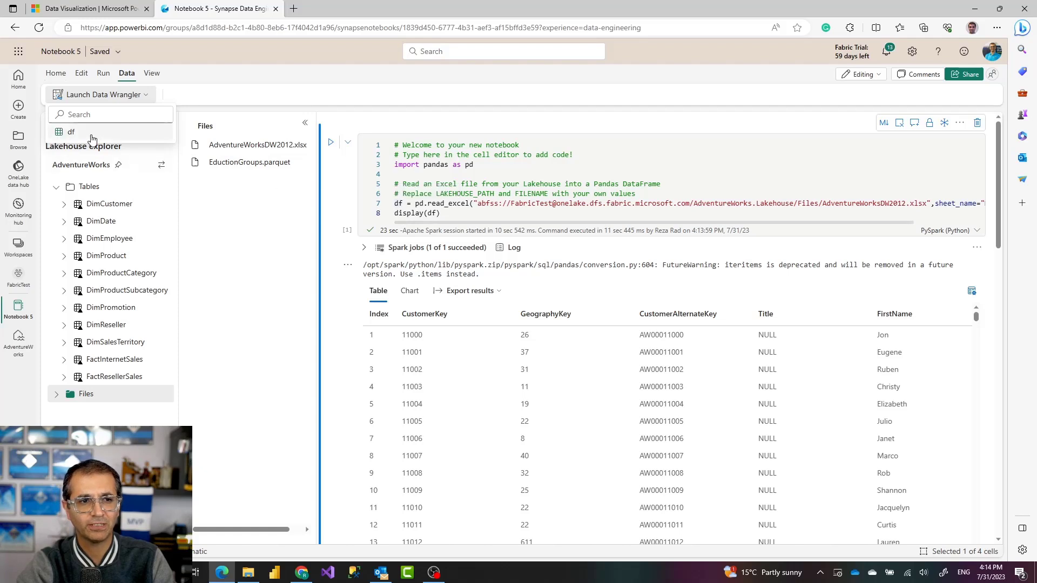
pyautogui.click(71, 132)
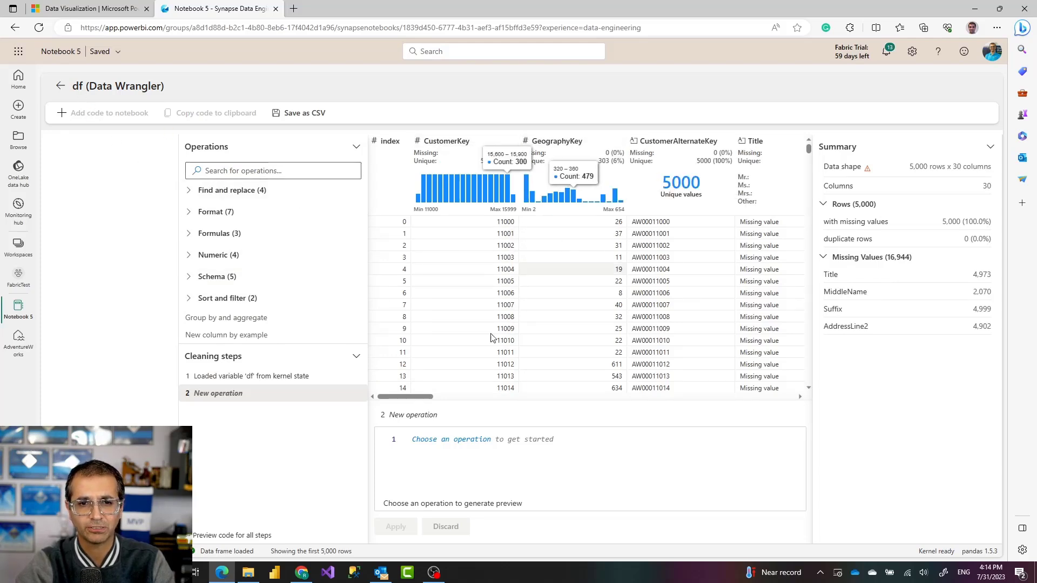
# Browse the Formula and Format operation groups and the operation code preview.
pyautogui.moveTo(407, 402)
pyautogui.mouseDown()
pyautogui.moveTo(645, 398)
pyautogui.moveTo(397, 397)
pyautogui.mouseUp()
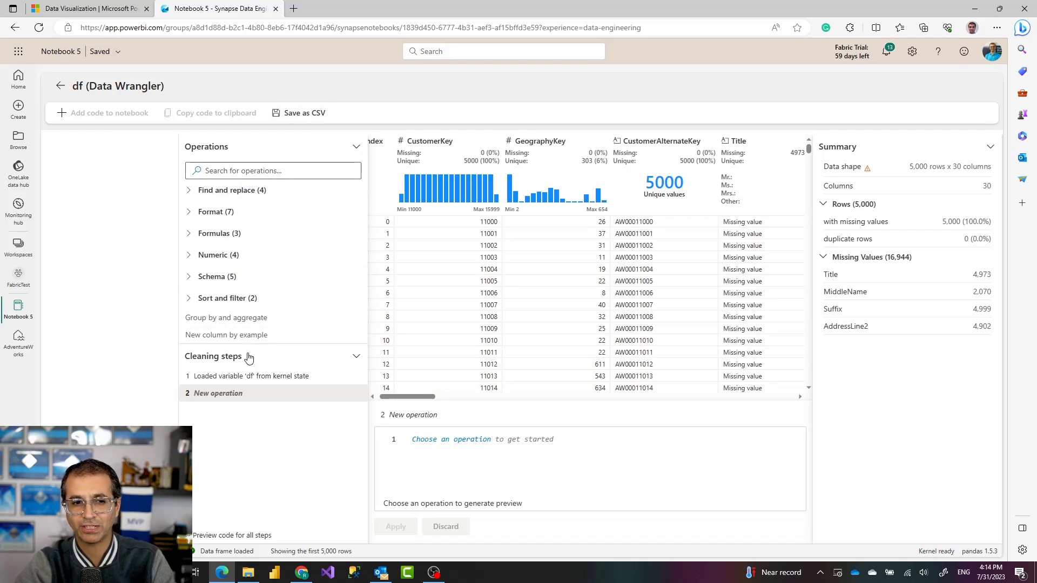
pyautogui.click(189, 234)
pyautogui.click(189, 233)
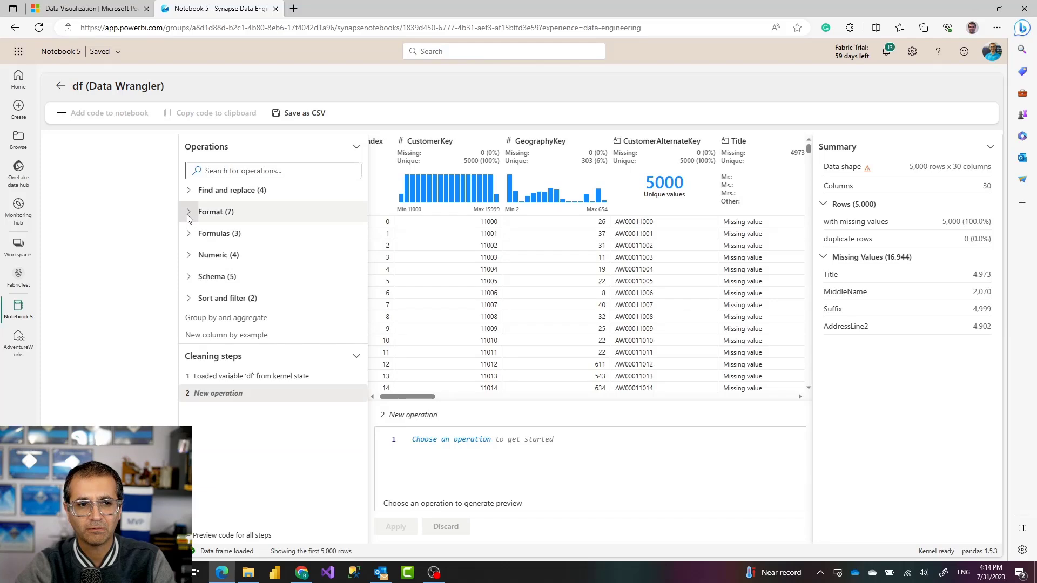
pyautogui.click(189, 213)
pyautogui.click(188, 213)
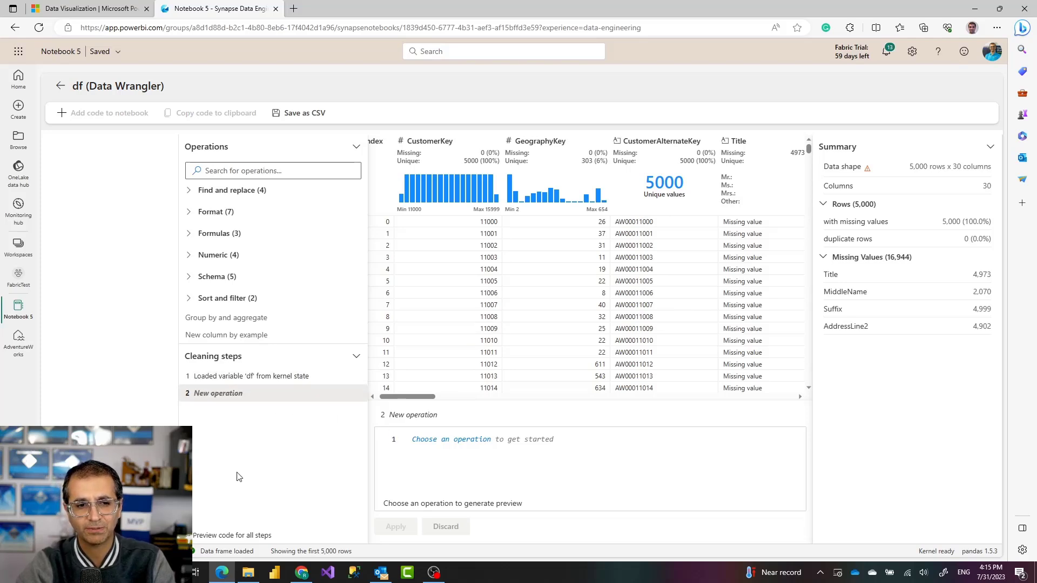
pyautogui.click(587, 448)
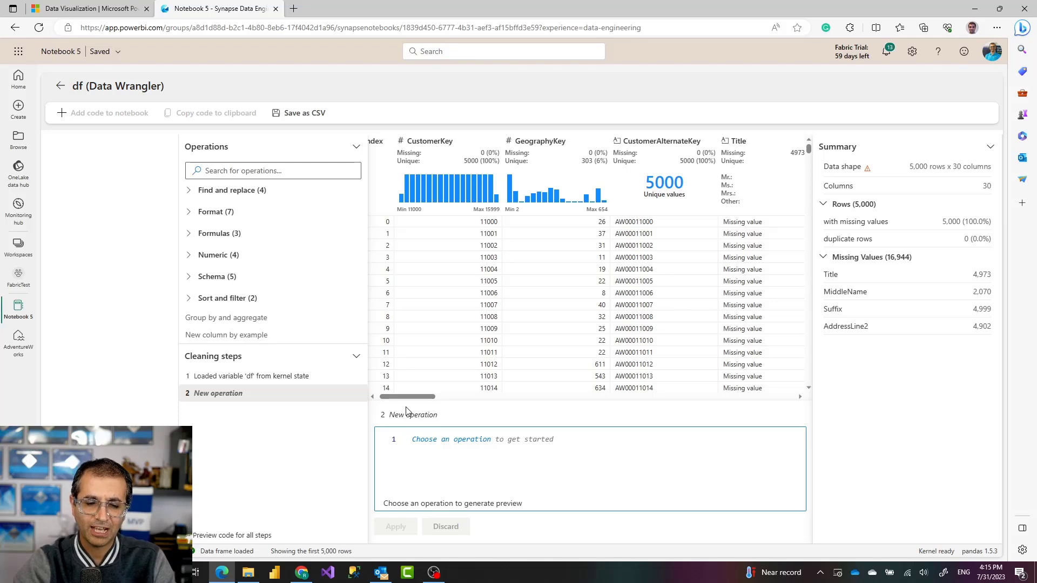
# View EnglishEducation and YearlyIncome column statistics, then expand the Schema operations.
pyautogui.moveTo(407, 401); pyautogui.dragTo(505, 397)
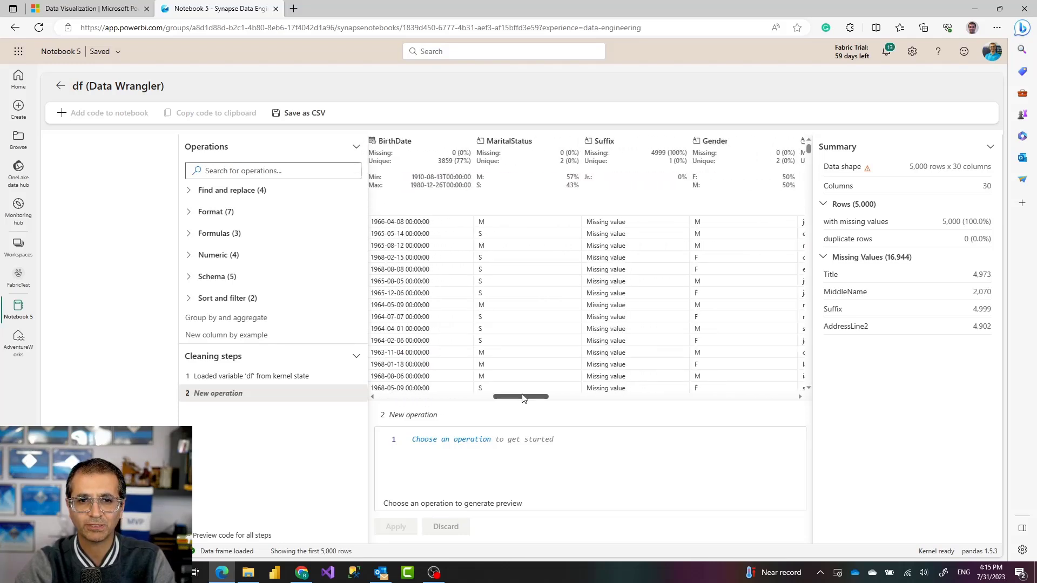
pyautogui.moveTo(522, 398); pyautogui.dragTo(611, 409)
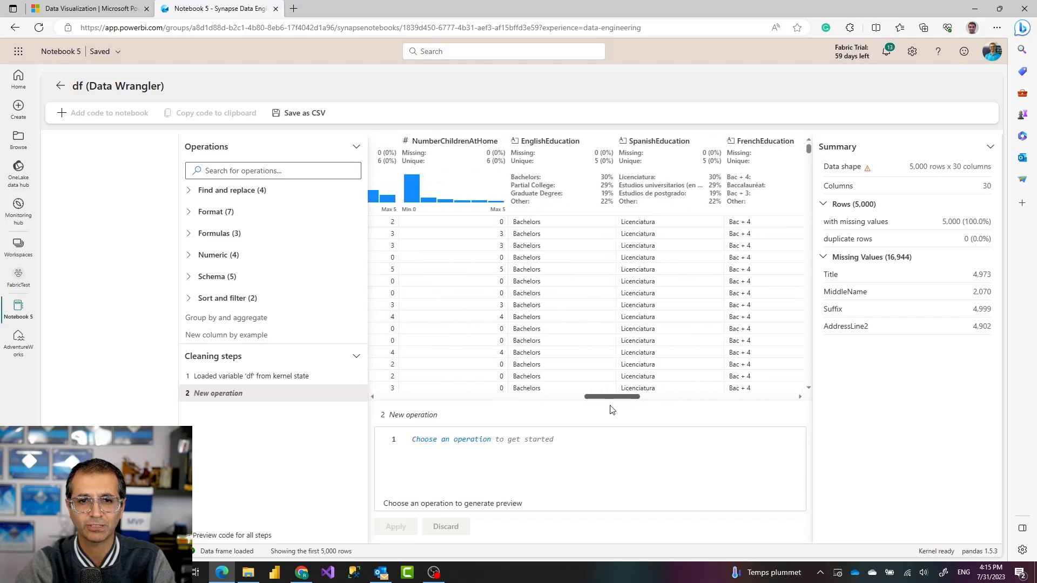
pyautogui.click(555, 141)
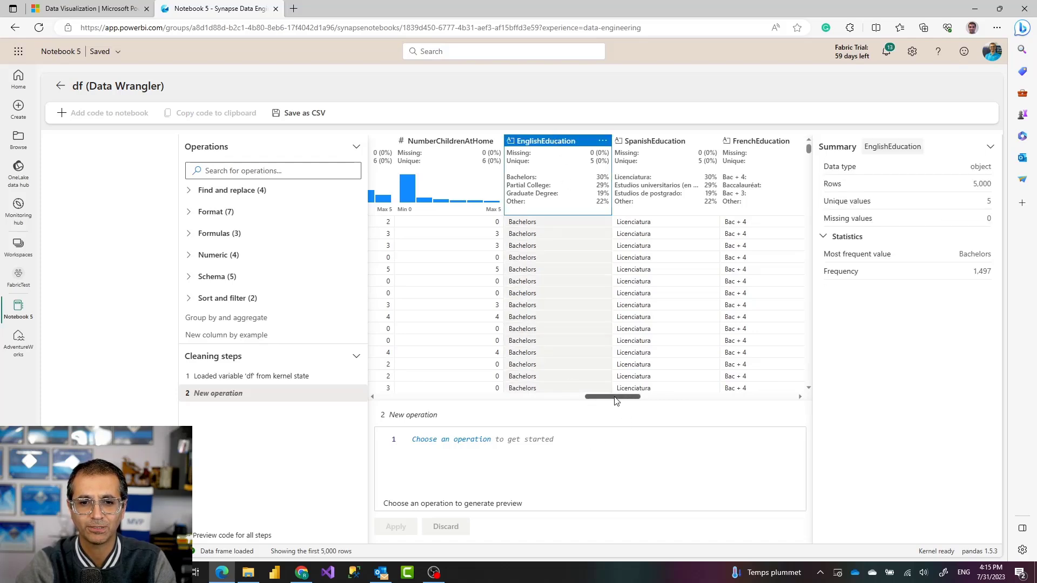
pyautogui.moveTo(616, 401); pyautogui.dragTo(579, 401)
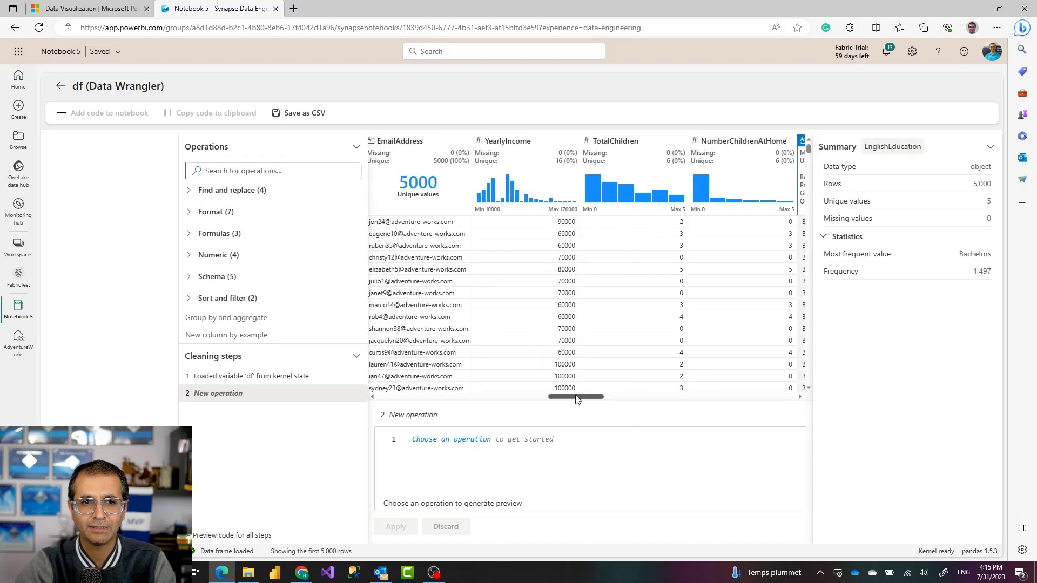
pyautogui.moveTo(538, 178)
pyautogui.click(539, 145)
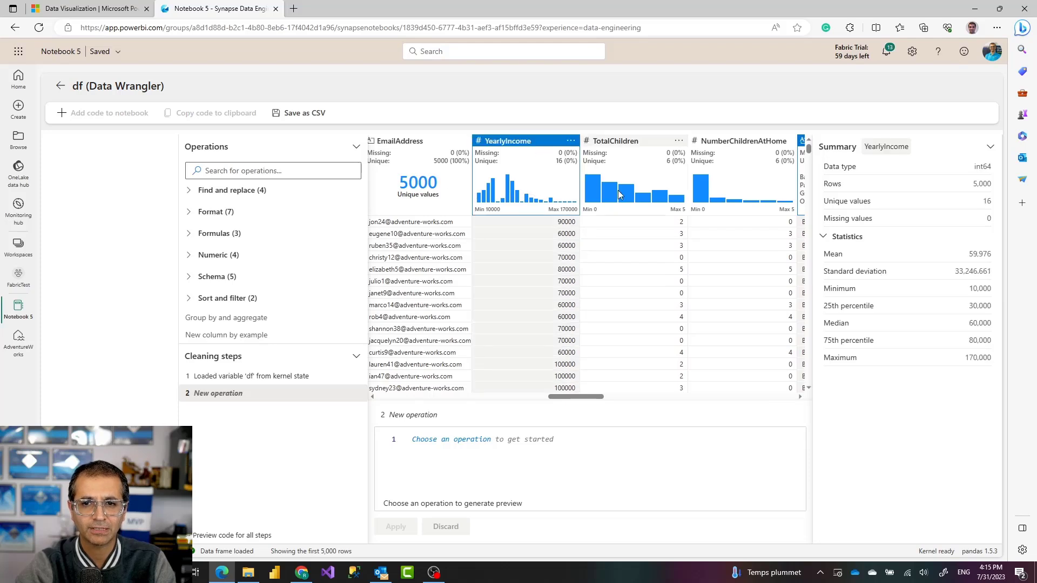
pyautogui.click(190, 279)
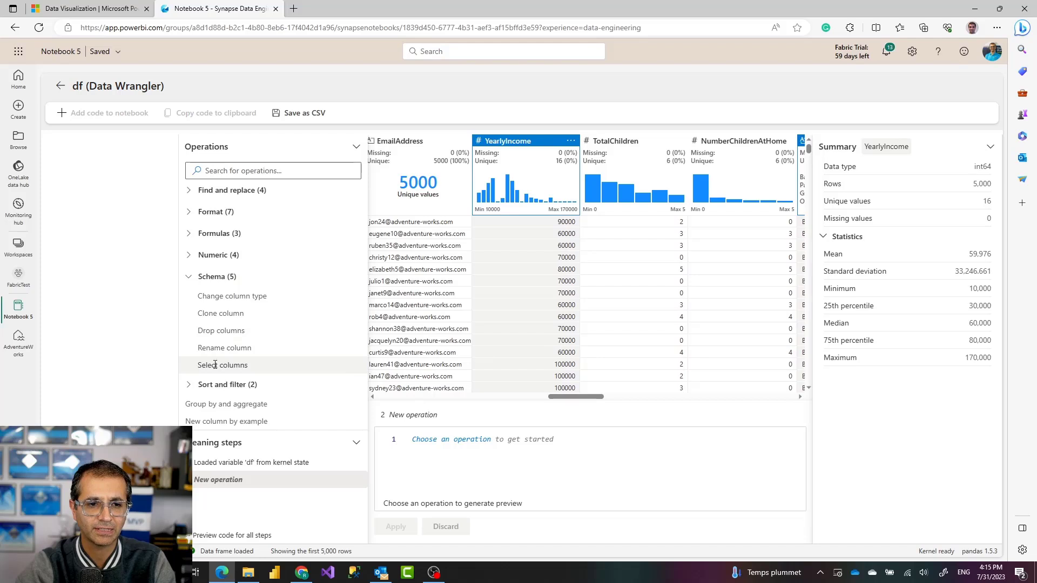
# Keep only YearlyIncome and EnglishEducation via Select columns and apply it.
pyautogui.click(215, 365)
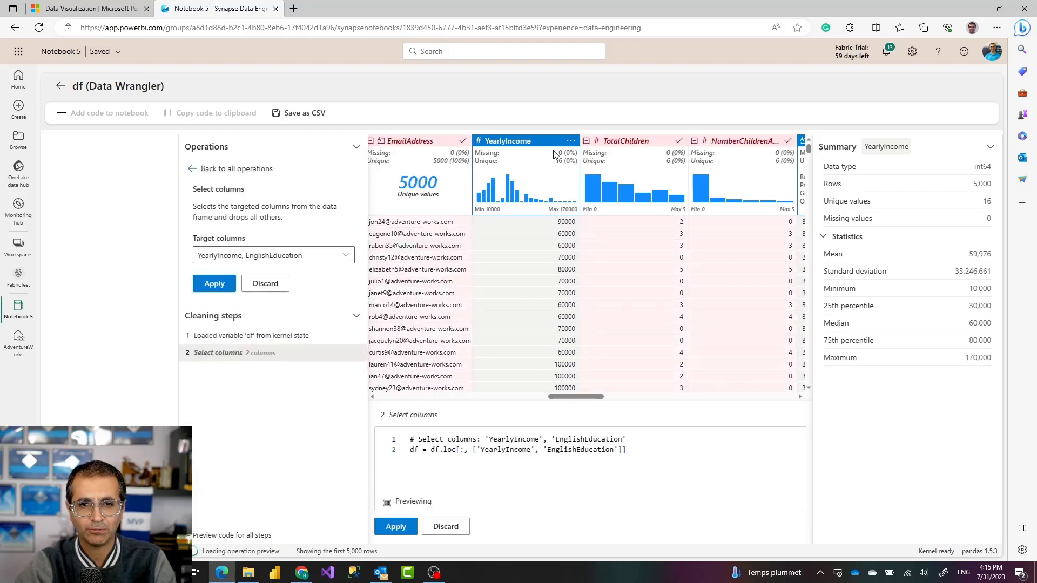
pyautogui.click(345, 258)
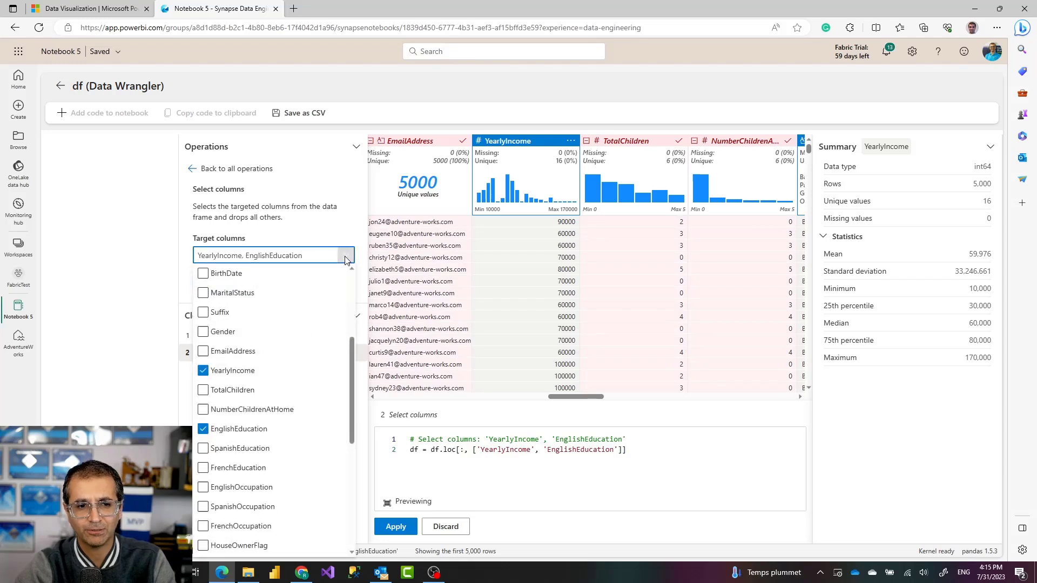
pyautogui.click(345, 258)
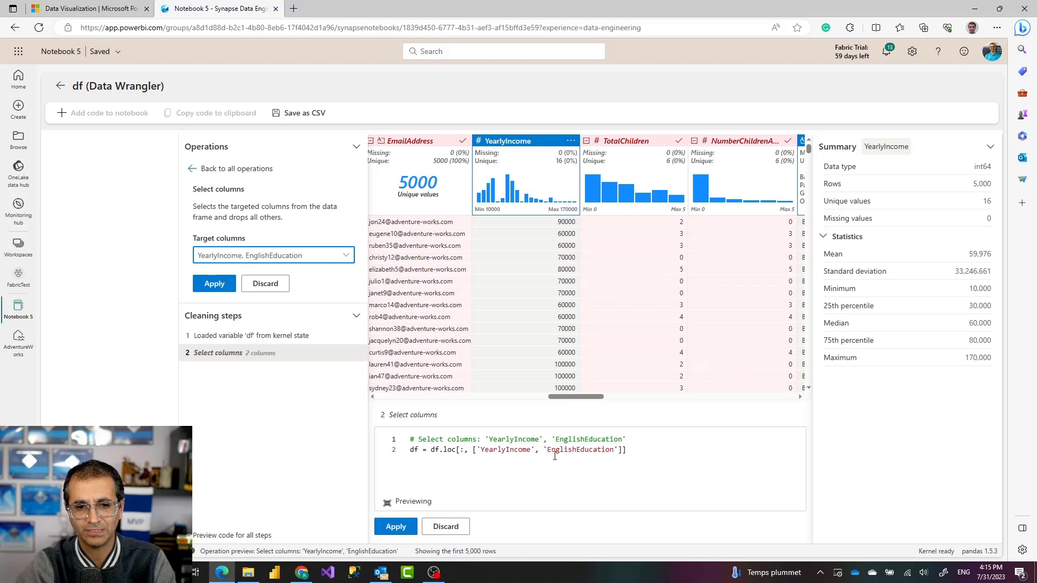
pyautogui.click(393, 529)
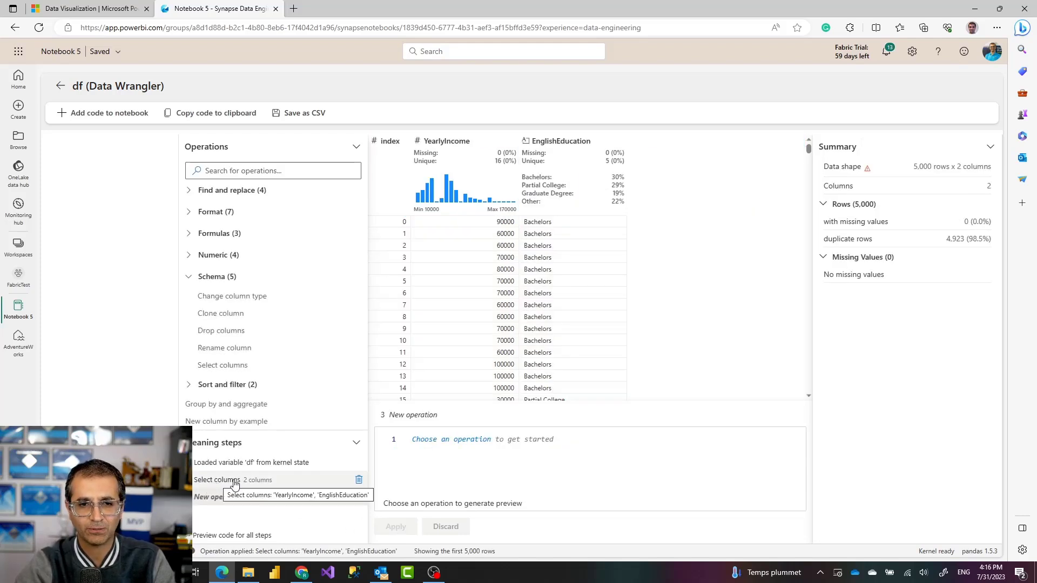
pyautogui.click(572, 141)
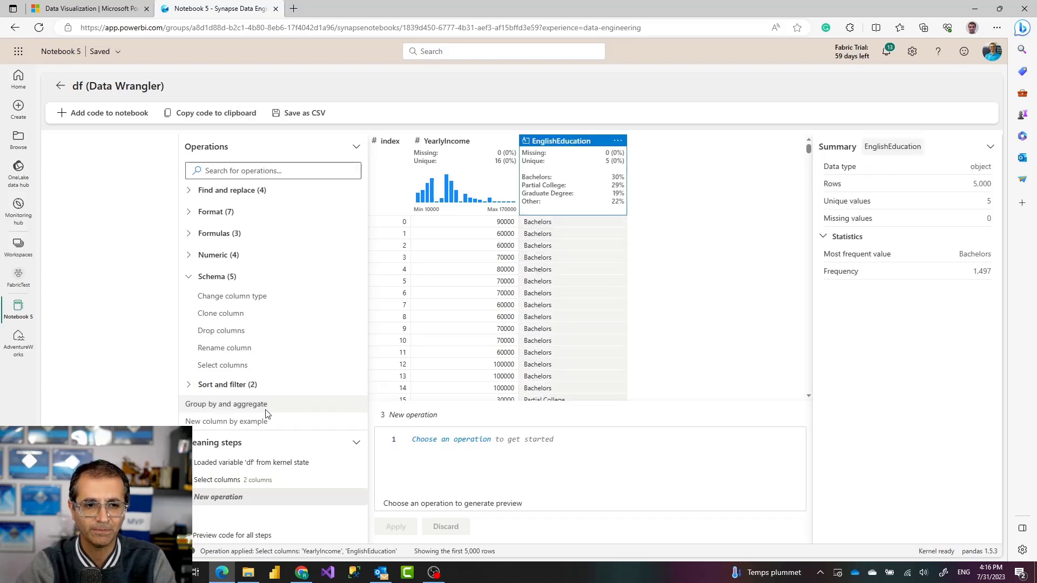
# Group by EnglishEducation and add an aggregation on YearlyIncome.
pyautogui.click(208, 405)
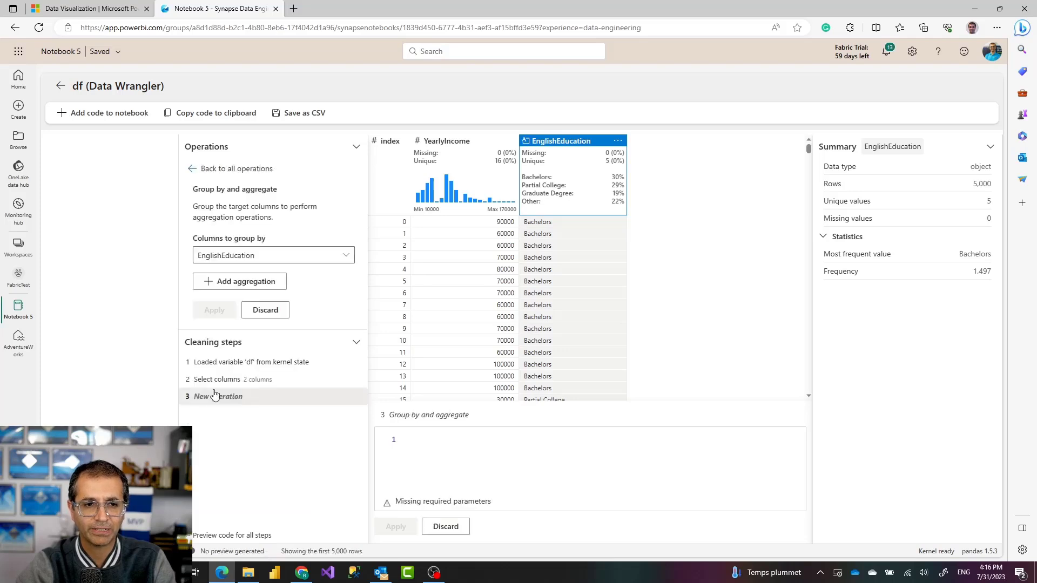
pyautogui.click(346, 258)
pyautogui.click(345, 257)
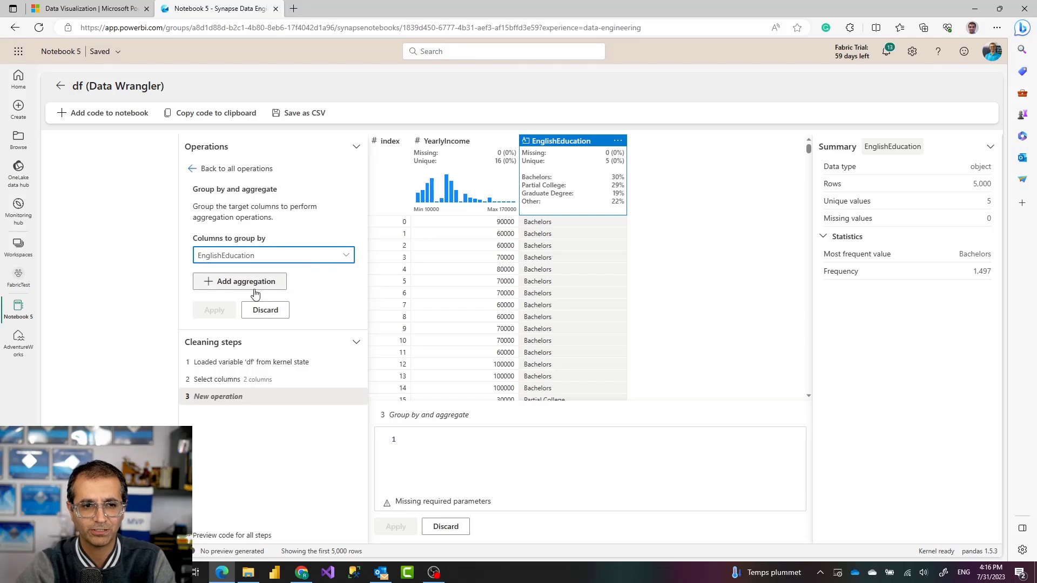
pyautogui.click(216, 290)
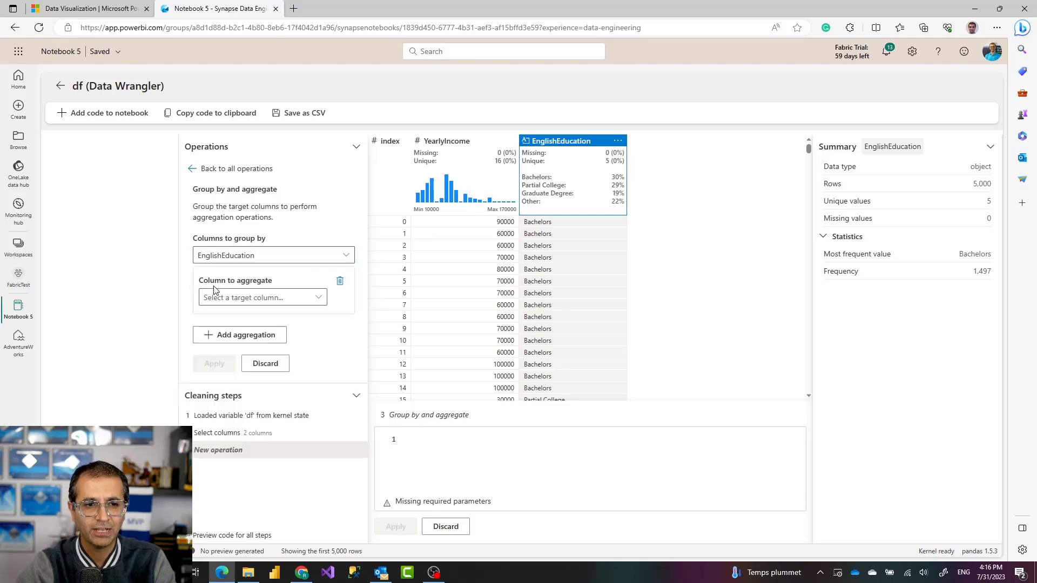
pyautogui.click(318, 298)
pyautogui.click(231, 316)
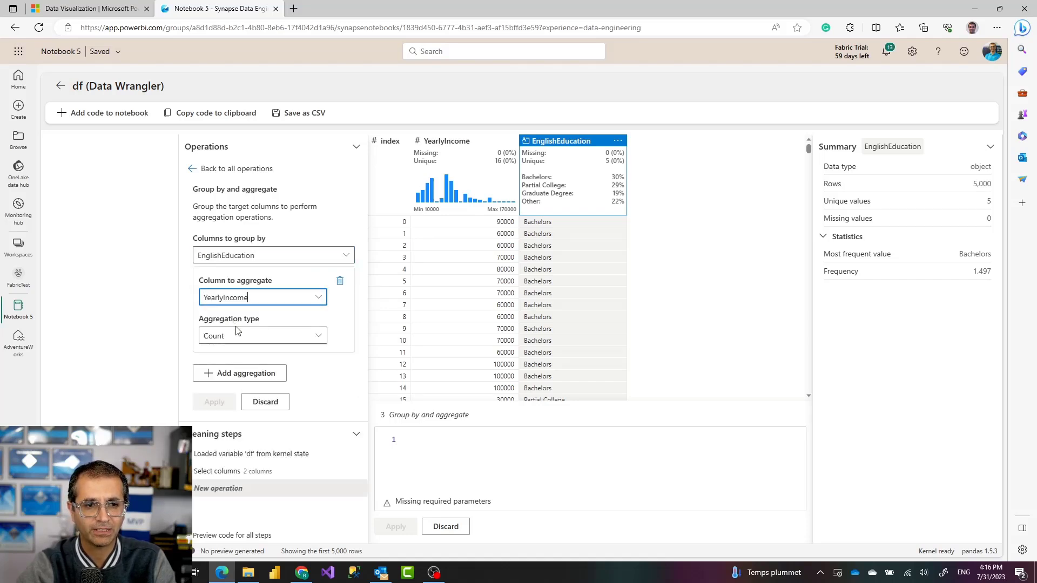
# Set the aggregation type to Mean and apply the grouping.
pyautogui.click(318, 336)
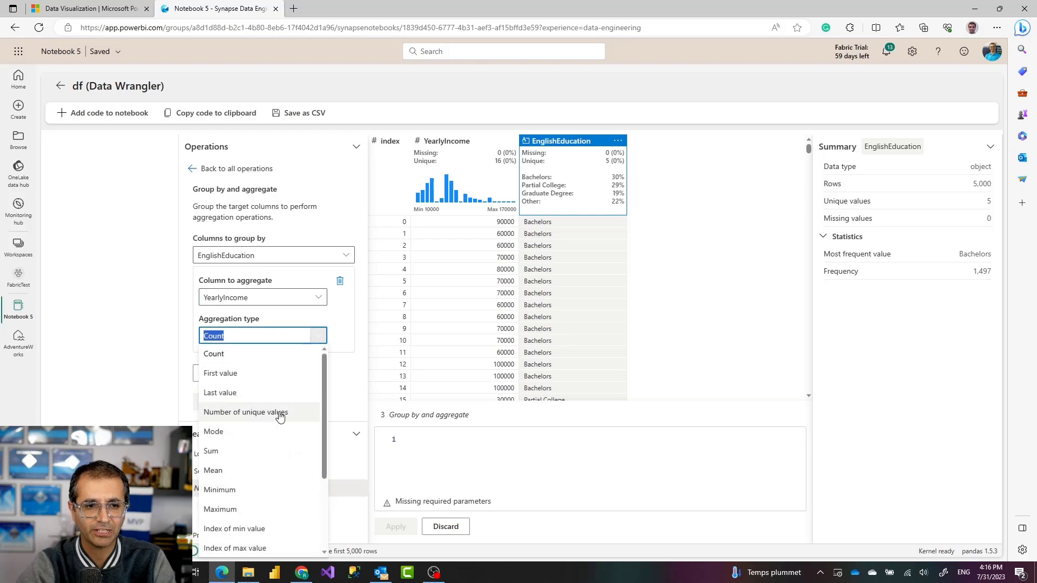
pyautogui.scroll(-2, 265, 416)
pyautogui.scroll(-2, 272, 432)
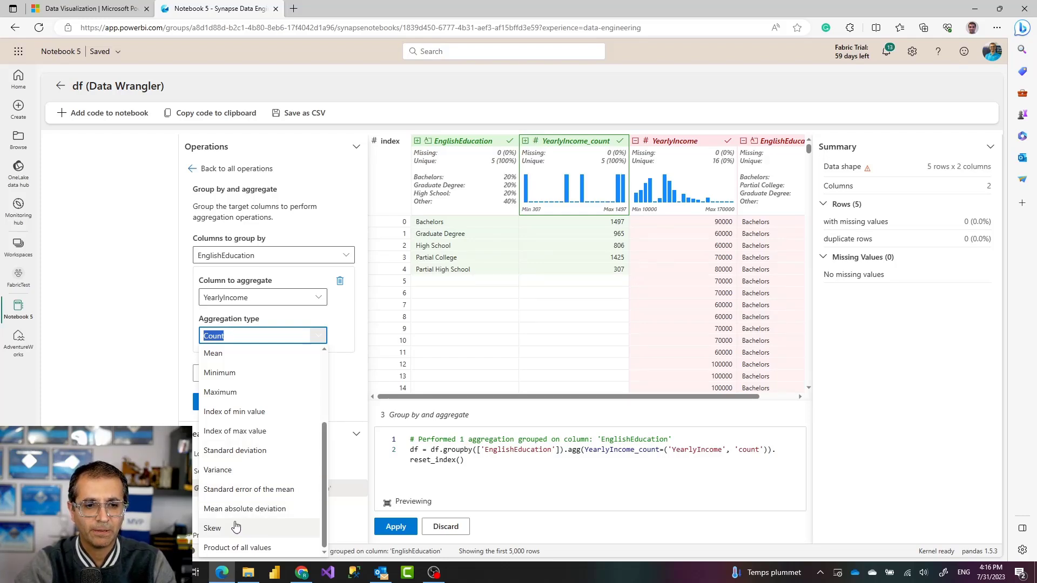
pyautogui.scroll(1, 235, 498)
pyautogui.scroll(1, 235, 494)
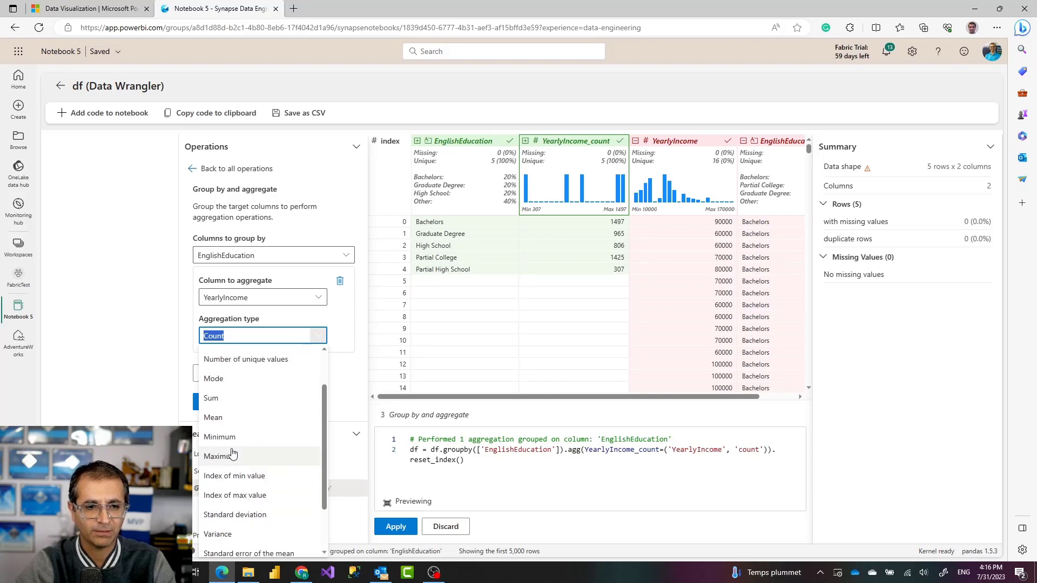
pyautogui.click(219, 415)
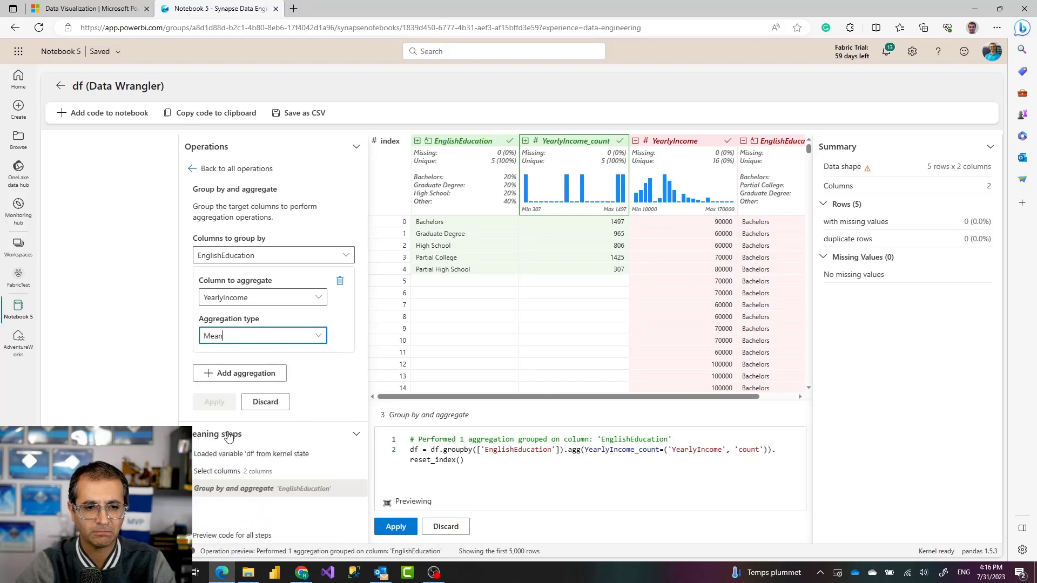
pyautogui.click(318, 335)
pyautogui.scroll(-3, 254, 535)
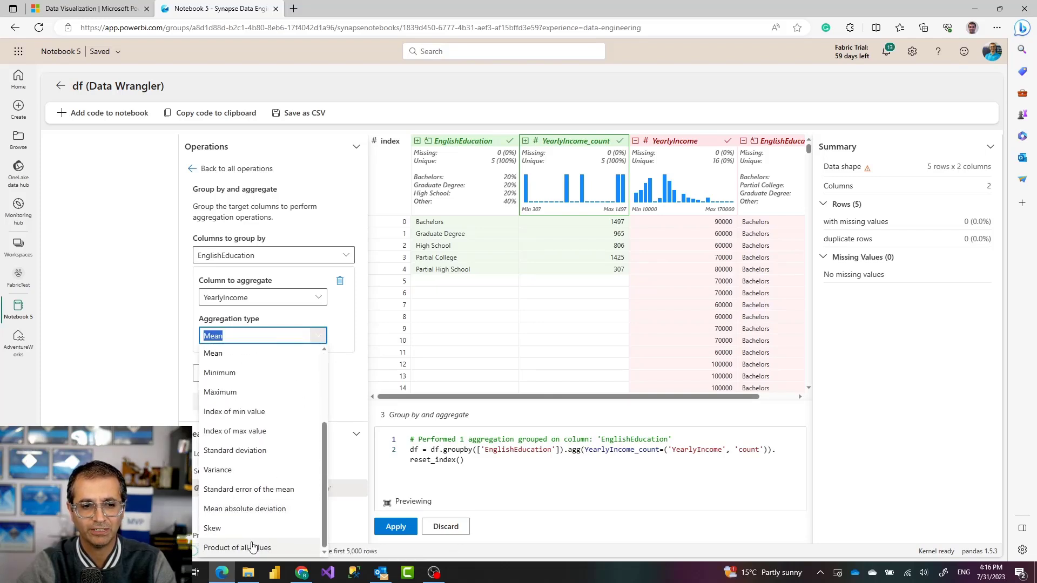
pyautogui.click(320, 339)
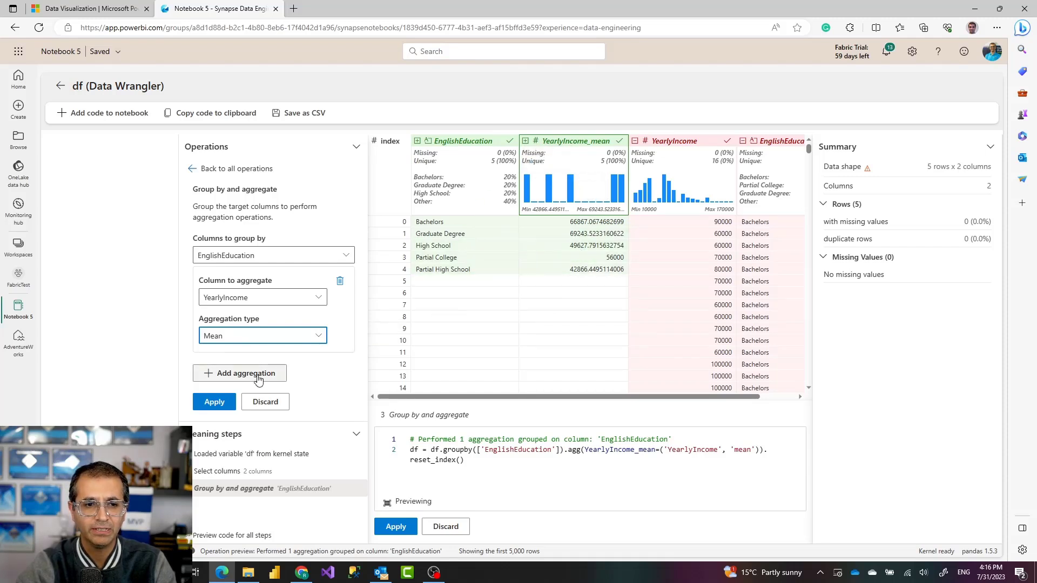
pyautogui.click(213, 403)
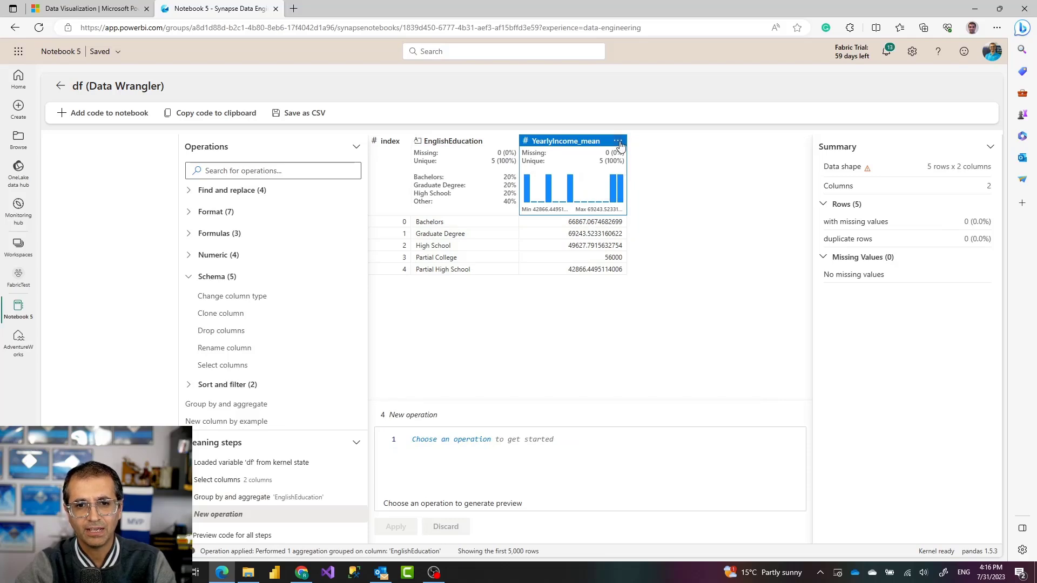
# Sort YearlyIncome_mean descending and apply, putting Graduate Degree (69,243) first.
pyautogui.click(619, 142)
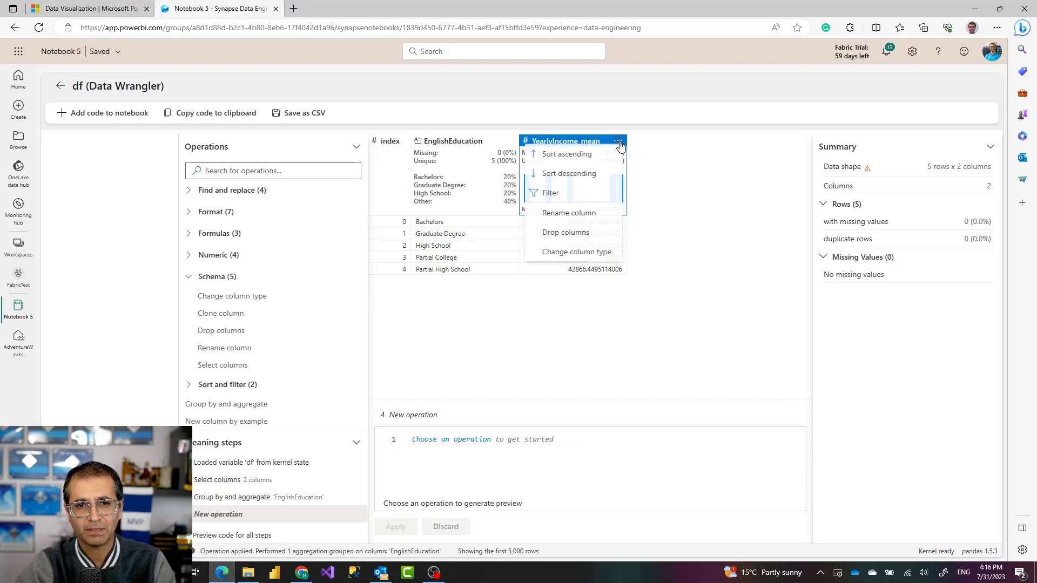
pyautogui.click(577, 175)
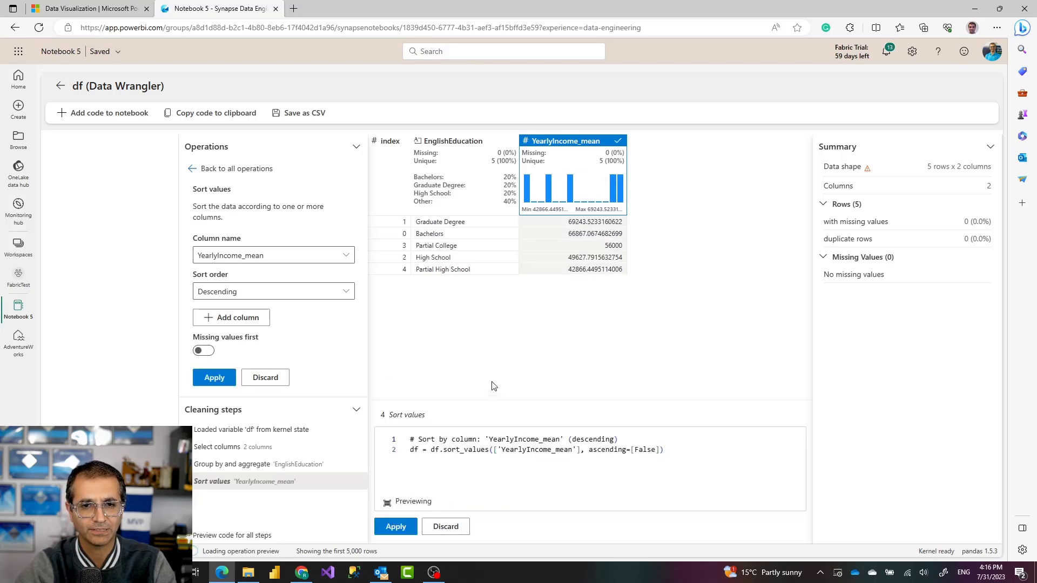
pyautogui.click(398, 529)
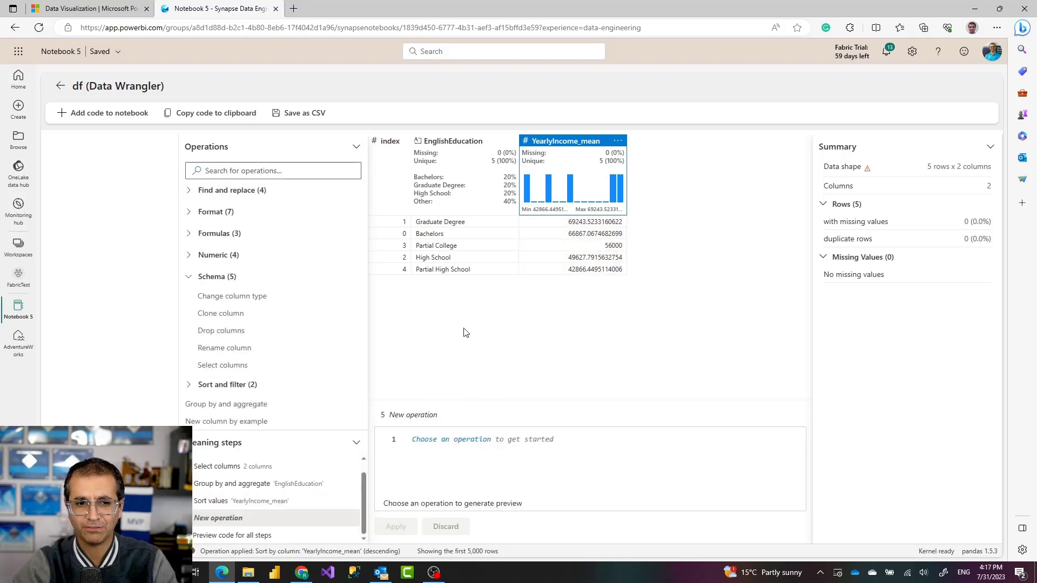
# Review the Select columns, Group by and aggregate, and Sort values code, then add it to the notebook.
pyautogui.moveTo(316, 430); pyautogui.dragTo(320, 402)
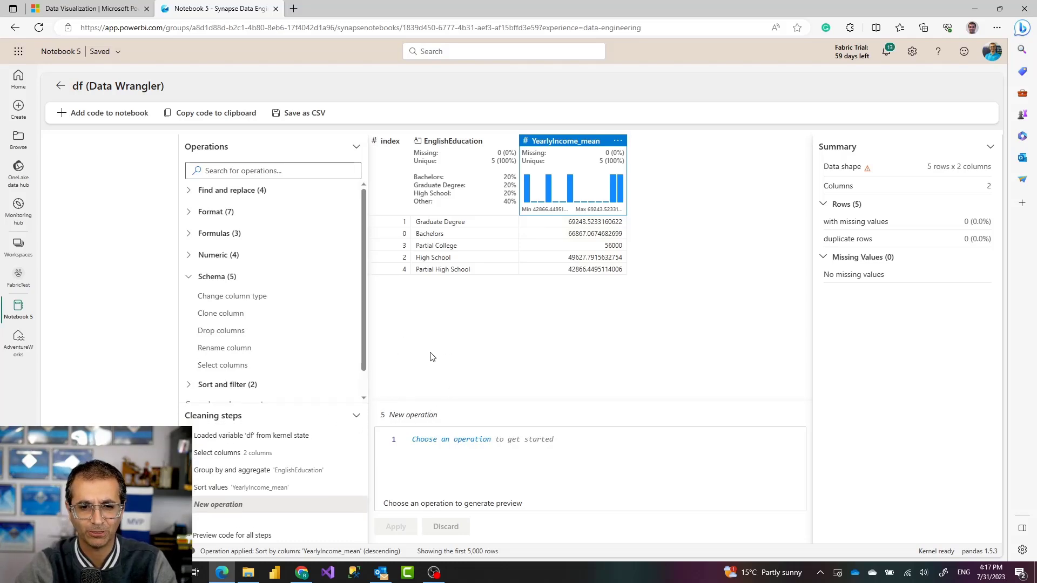
pyautogui.click(575, 441)
pyautogui.click(216, 489)
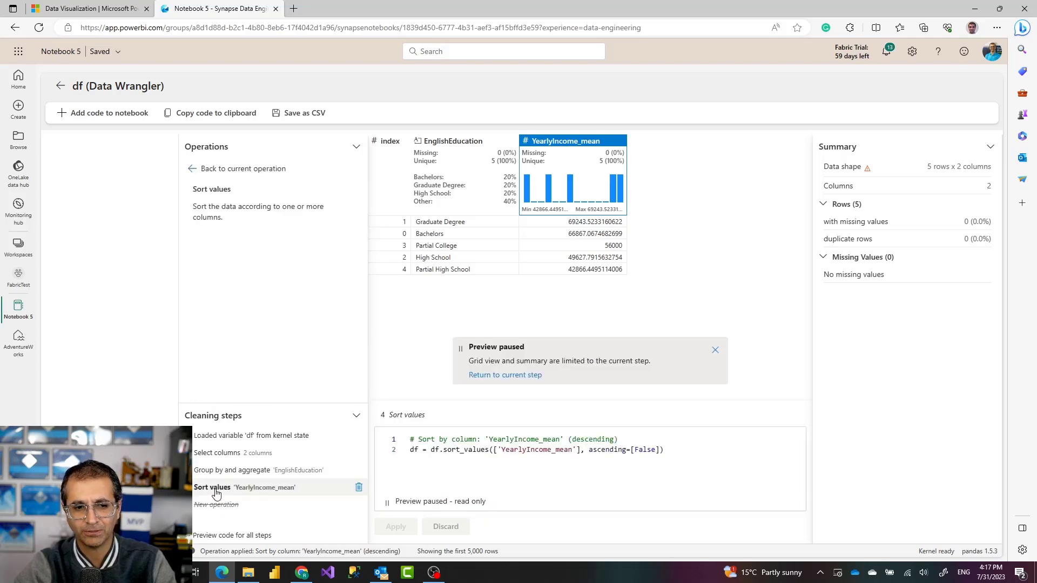
pyautogui.click(217, 473)
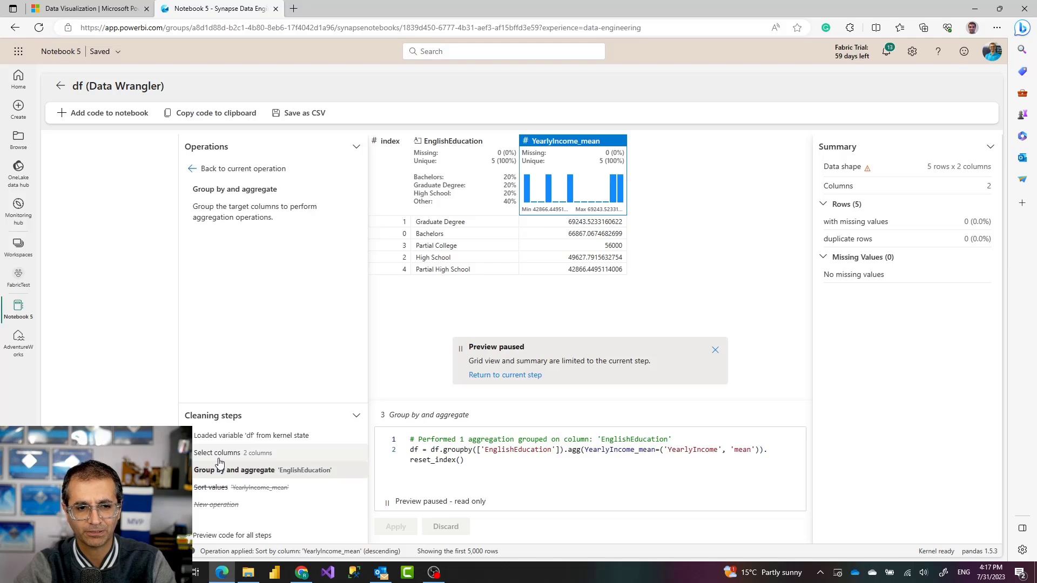
pyautogui.press('Up')
pyautogui.click(218, 472)
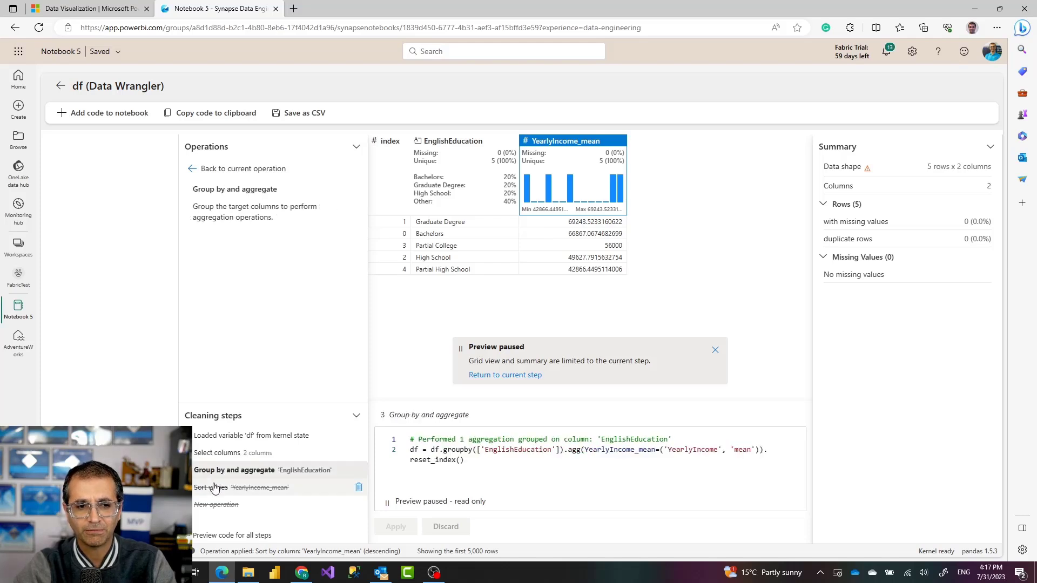
pyautogui.click(215, 488)
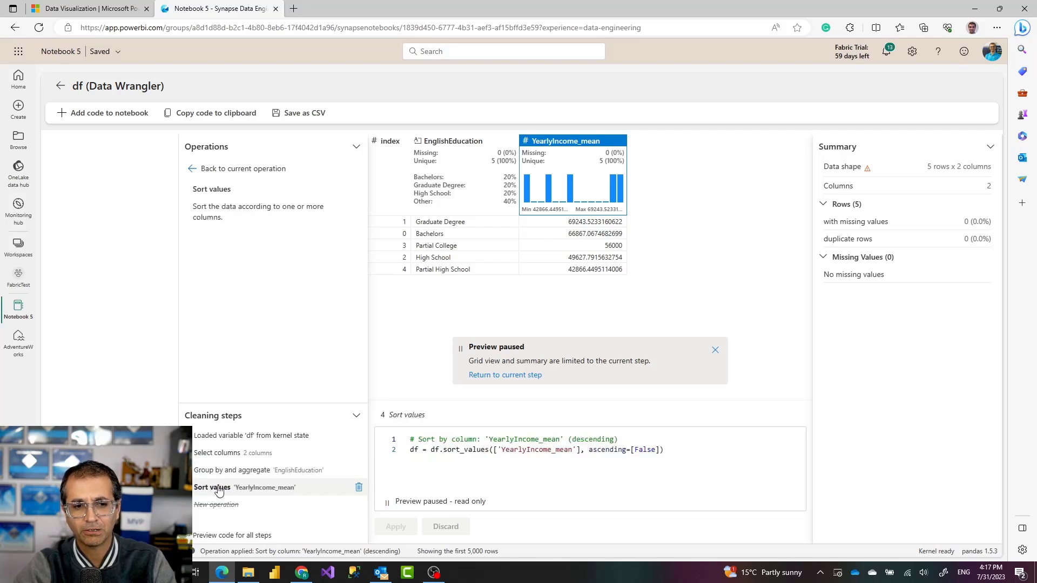
pyautogui.click(682, 455)
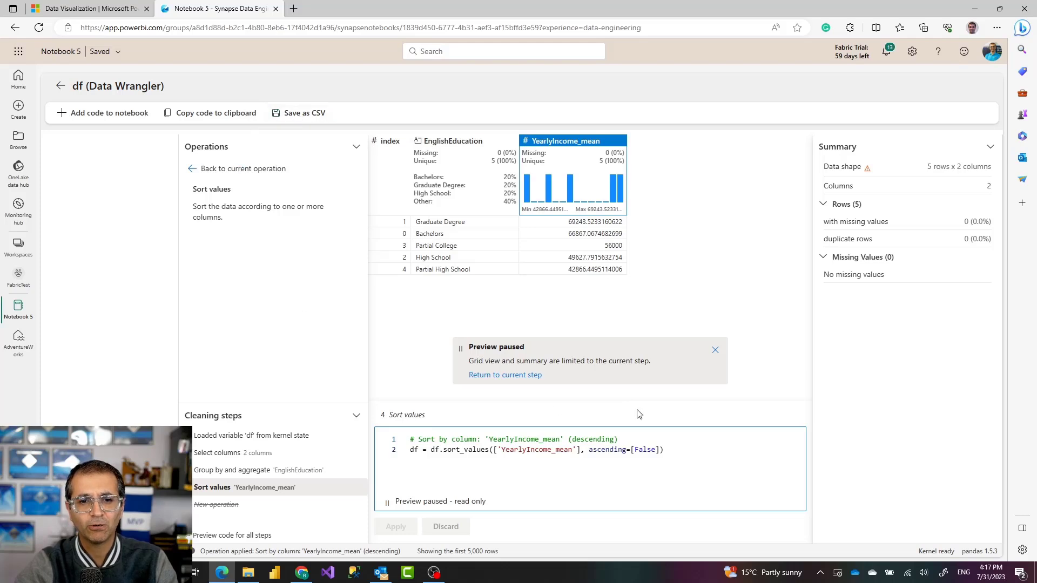
pyautogui.click(95, 116)
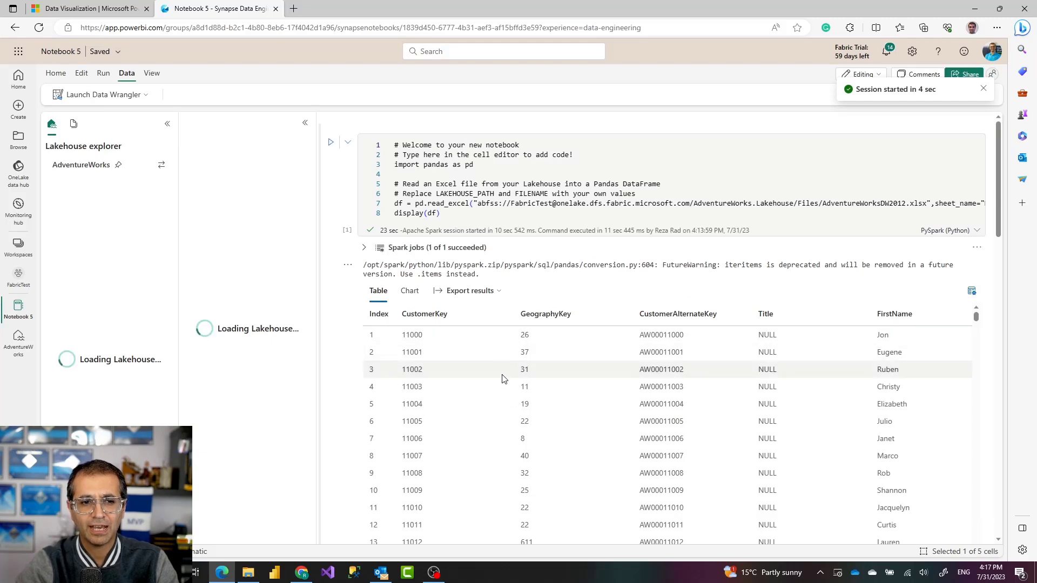
pyautogui.scroll(-3, 513, 405)
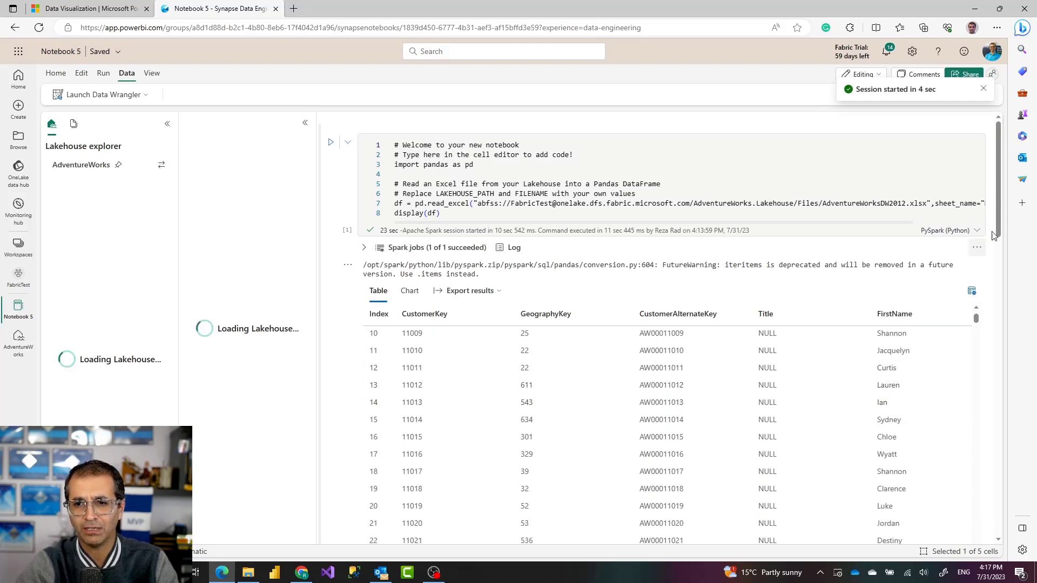
pyautogui.moveTo(999, 219); pyautogui.dragTo(1002, 295)
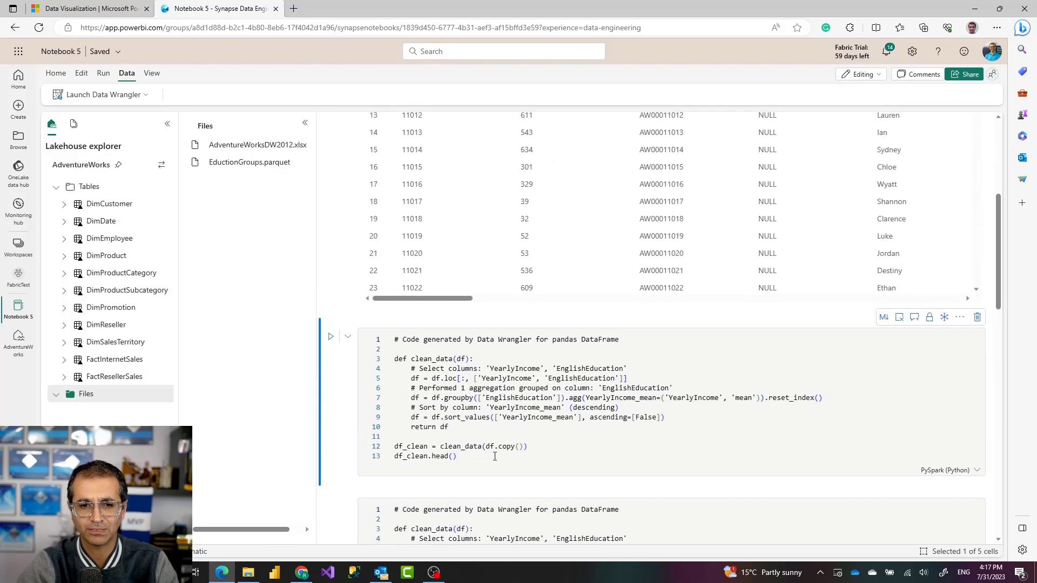
pyautogui.click(466, 461)
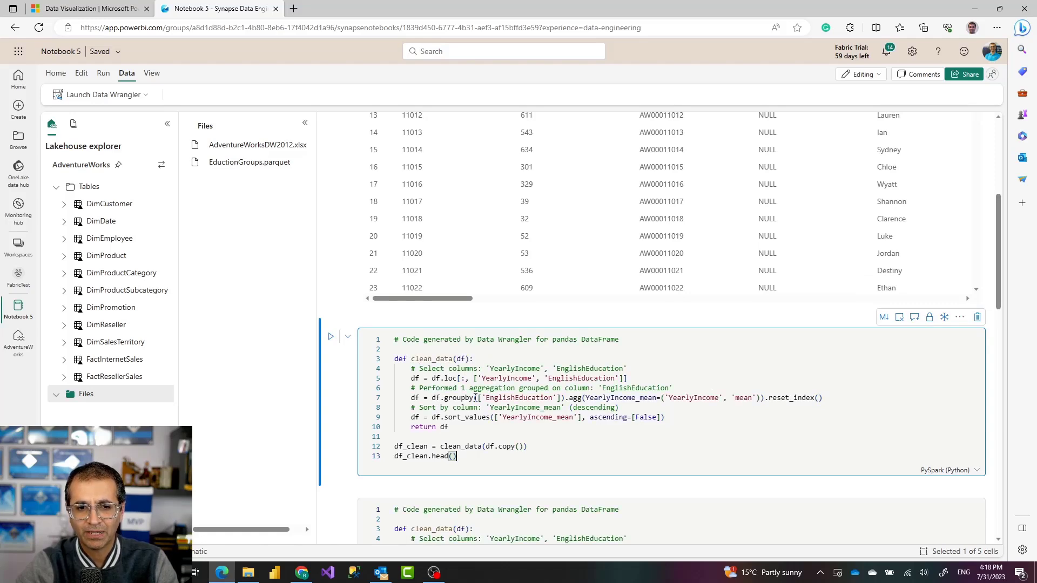
pyautogui.doubleClick(403, 456)
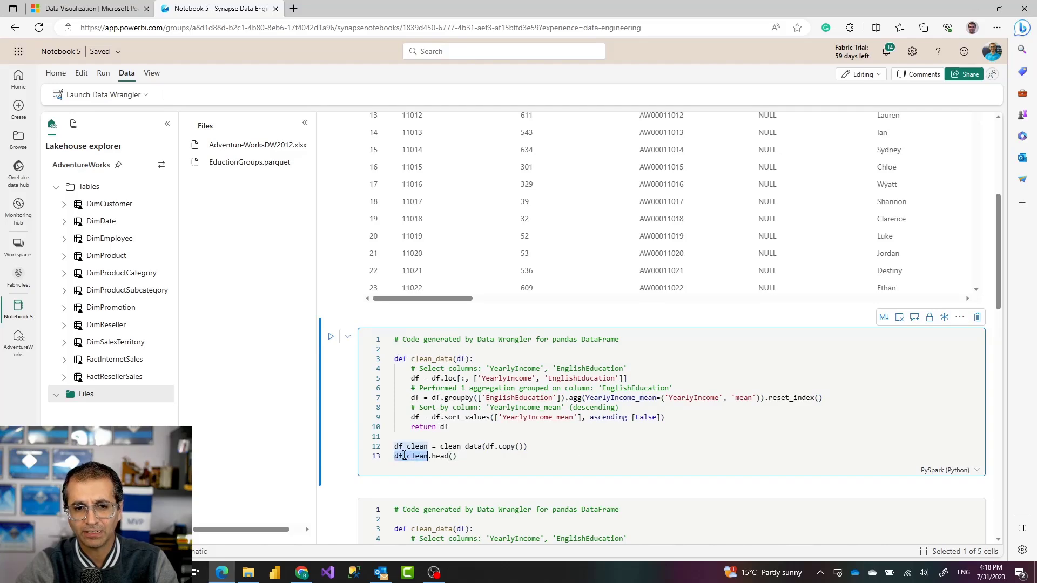
pyautogui.click(468, 457)
# Add display(df_clean) on a new line after df_clean.head() and run the clean_data cell.
pyautogui.scroll(-4, 470, 457)
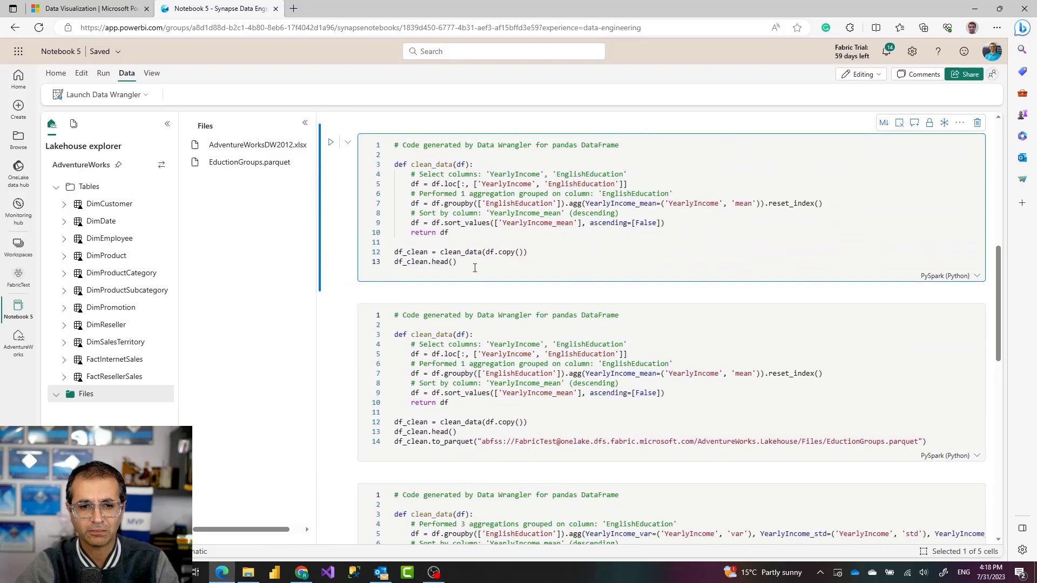
pyautogui.scroll(15, 475, 267)
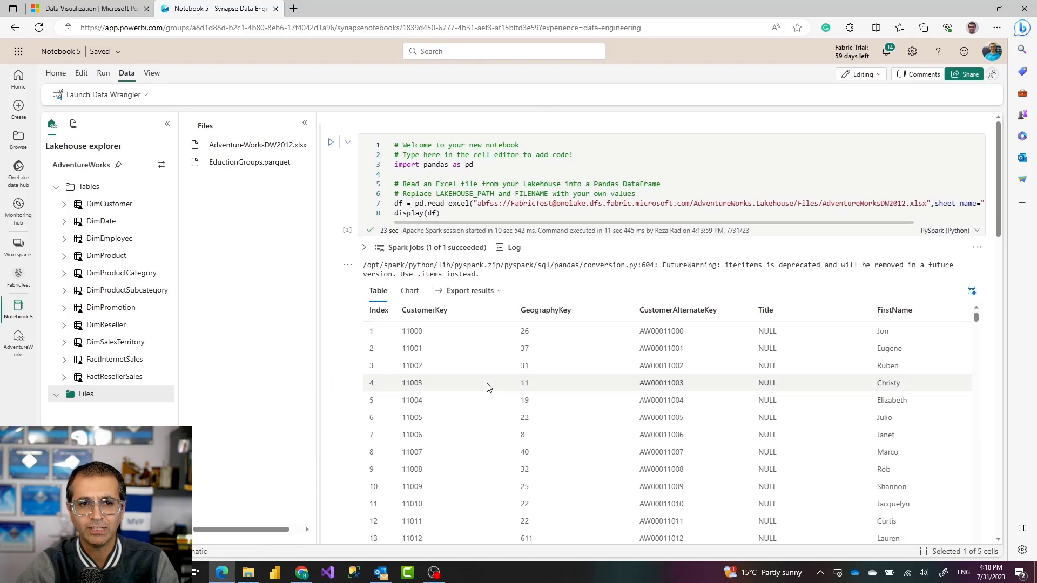
pyautogui.scroll(-10, 546, 465)
pyautogui.scroll(-10, 840, 536)
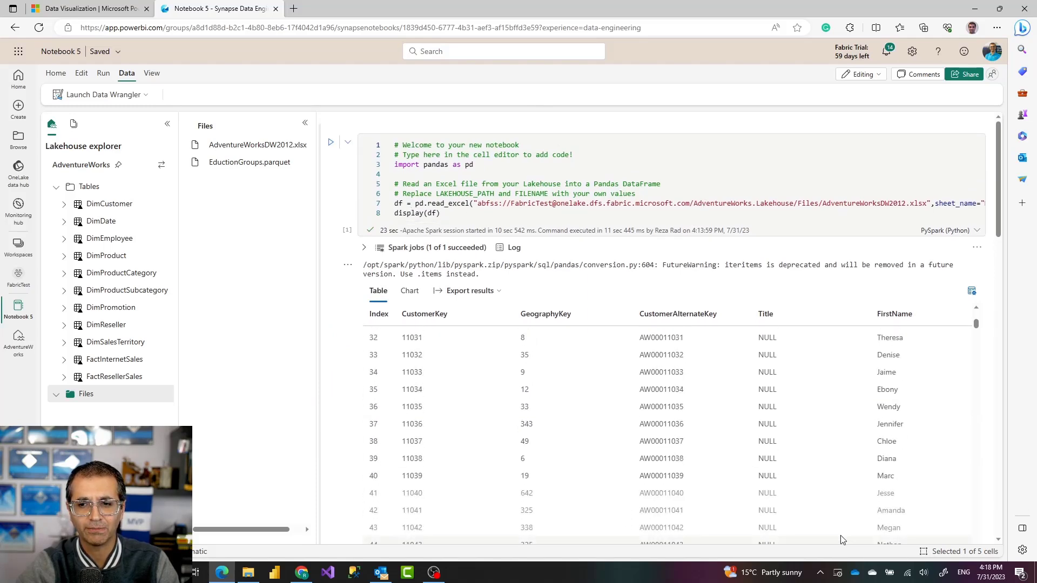
pyautogui.scroll(-10, 996, 487)
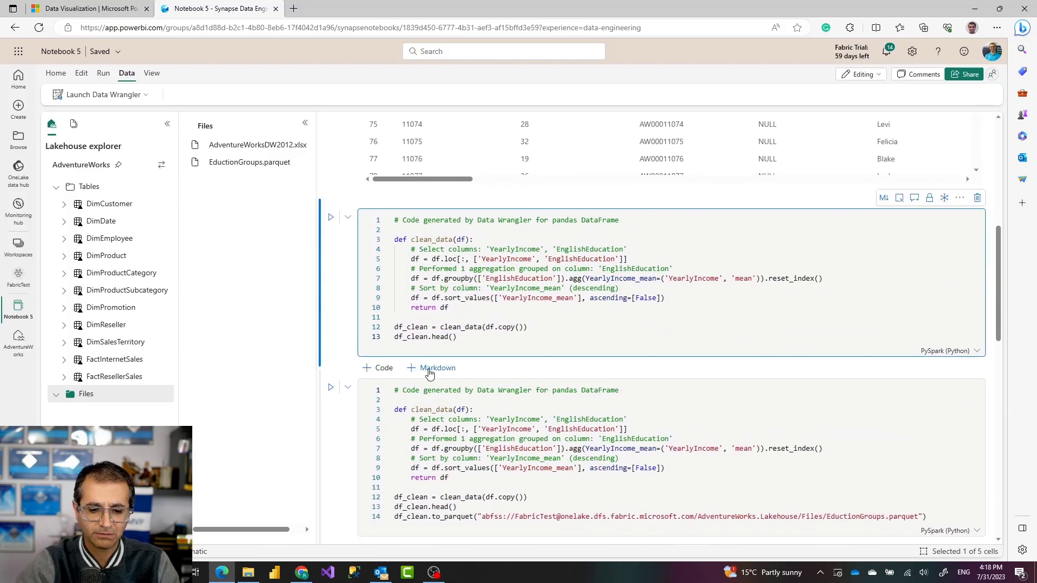
pyautogui.press('Return')
pyautogui.write('display(dd')
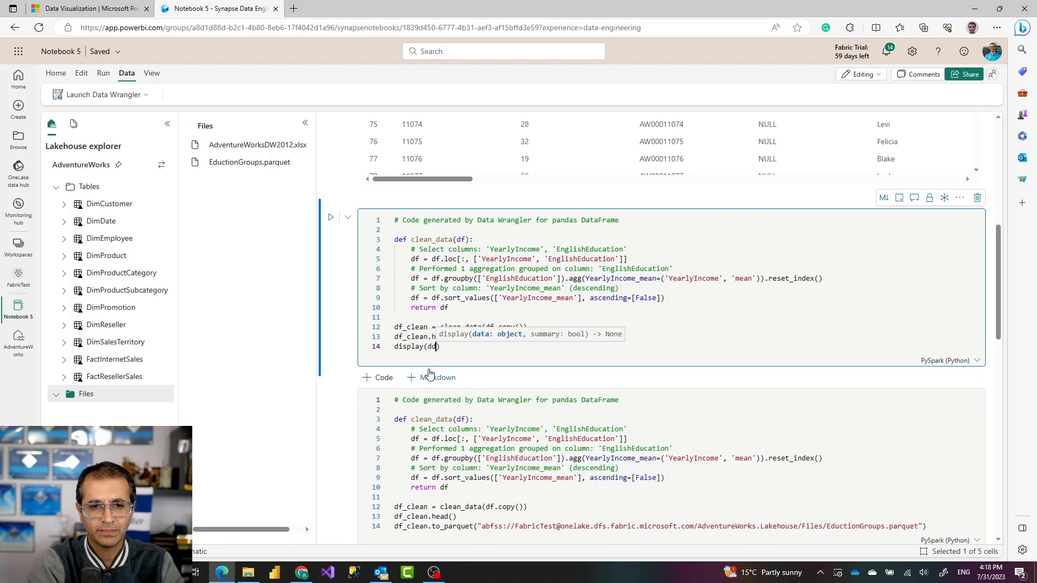
pyautogui.press('BackSpace')
pyautogui.write('f_')
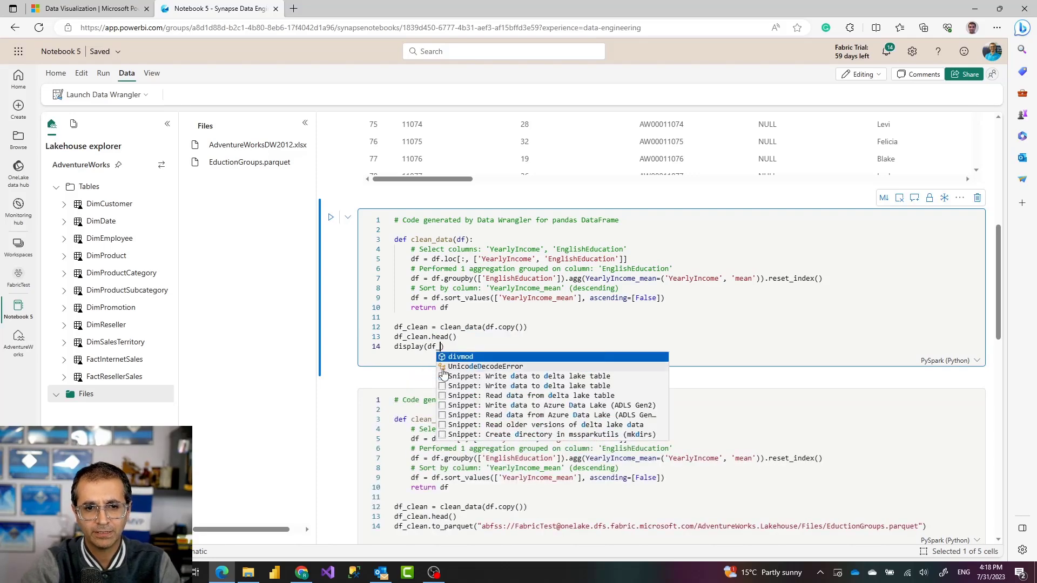
pyautogui.write('c')
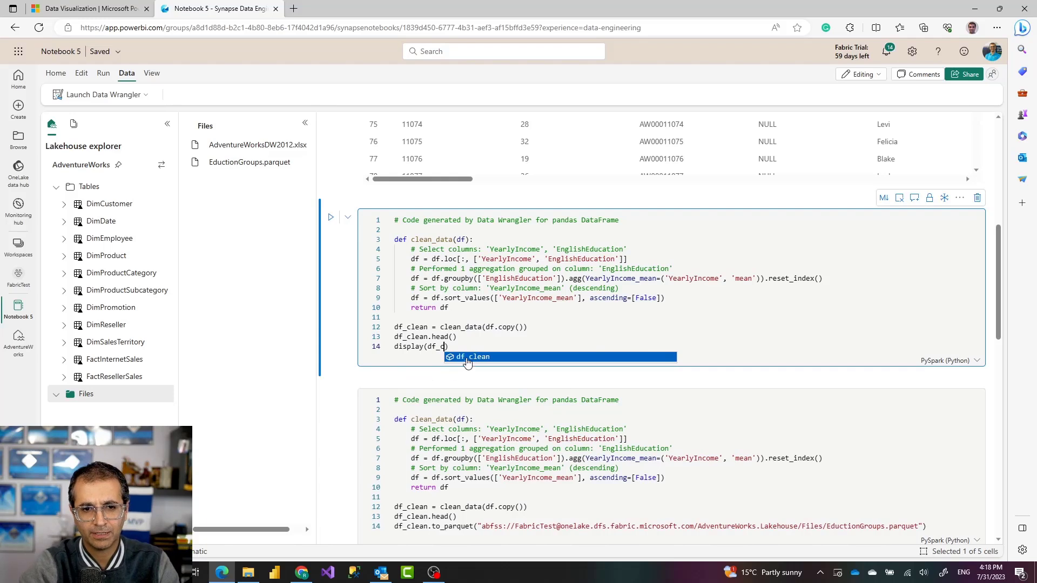
pyautogui.click(467, 357)
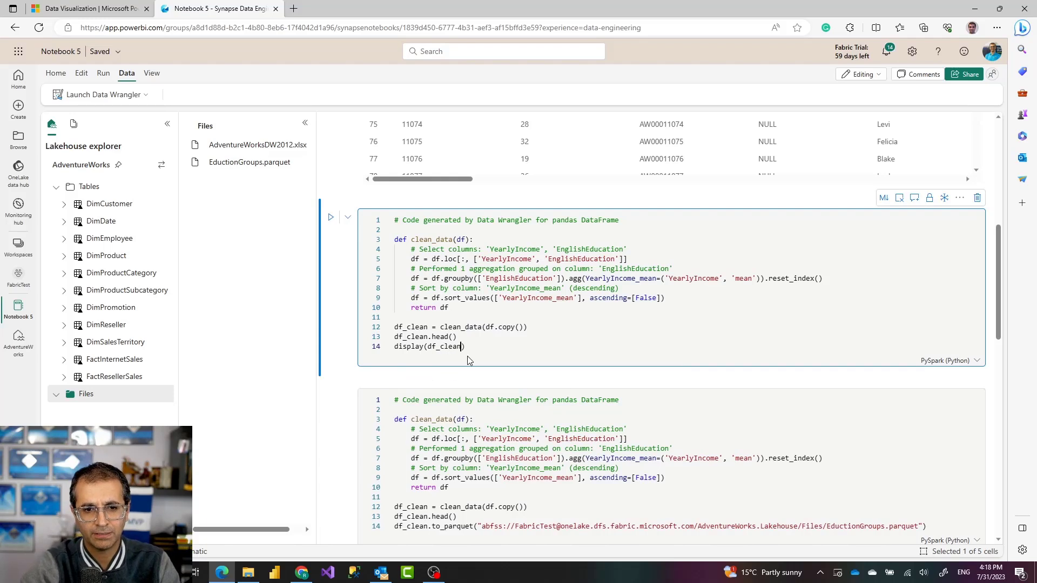
pyautogui.click(331, 216)
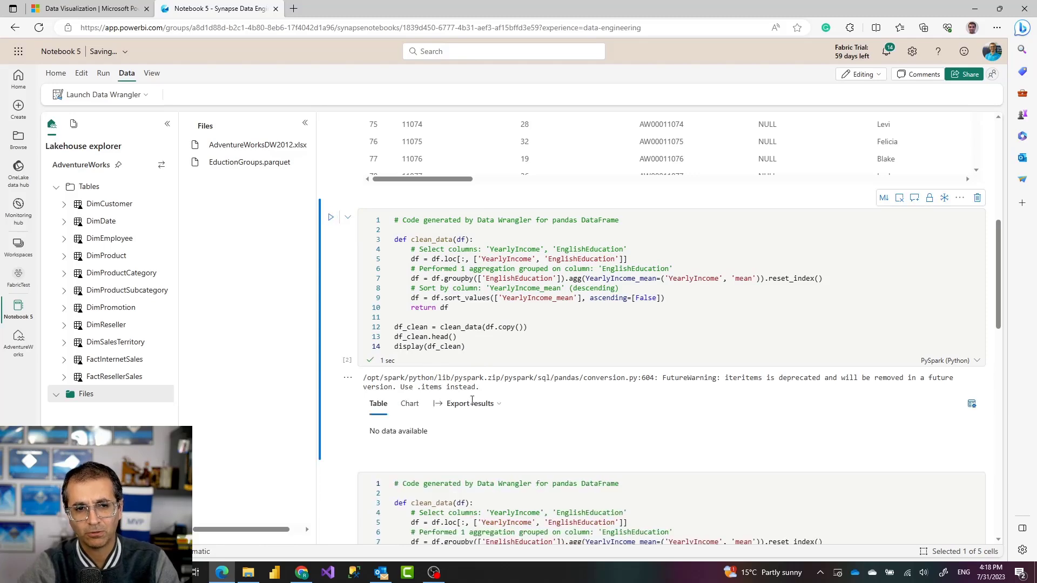
# Check the df_clean result table and the to_parquet path to EductionGroups.parquet in Files.
pyautogui.scroll(-3, 596, 451)
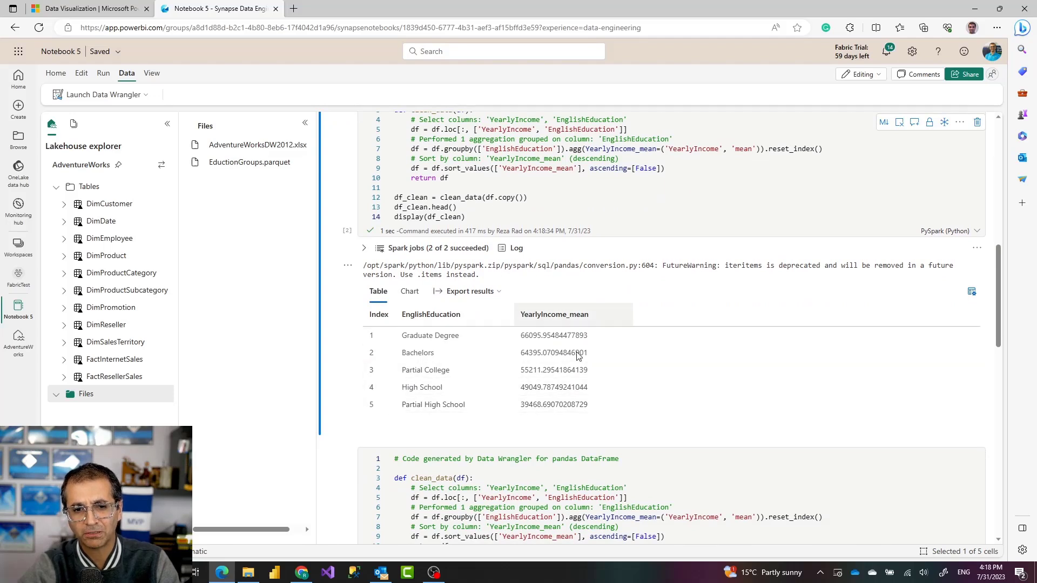
pyautogui.scroll(-3, 602, 428)
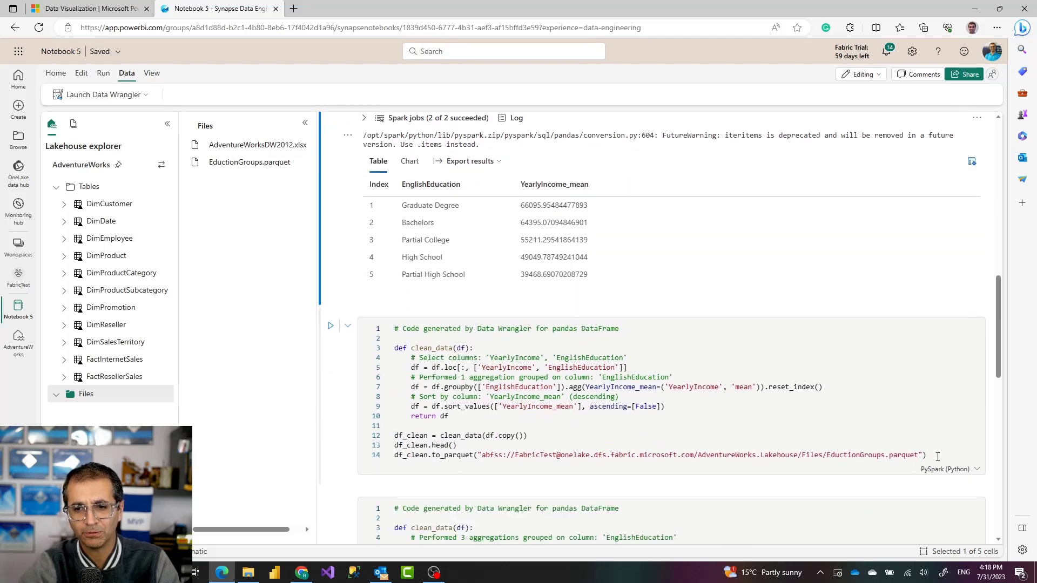
pyautogui.moveTo(930, 455); pyautogui.dragTo(393, 460)
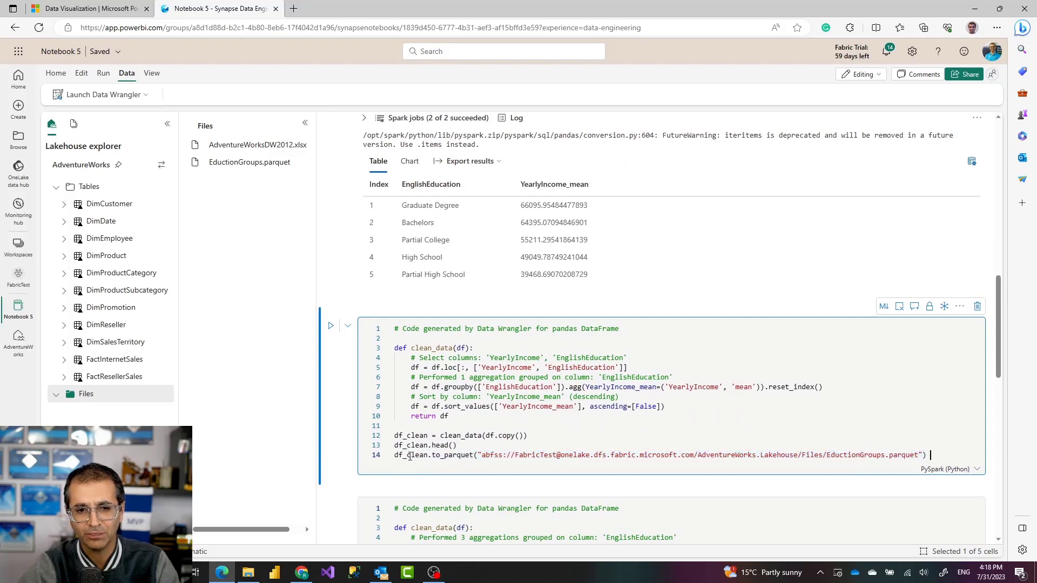
pyautogui.doubleClick(451, 455)
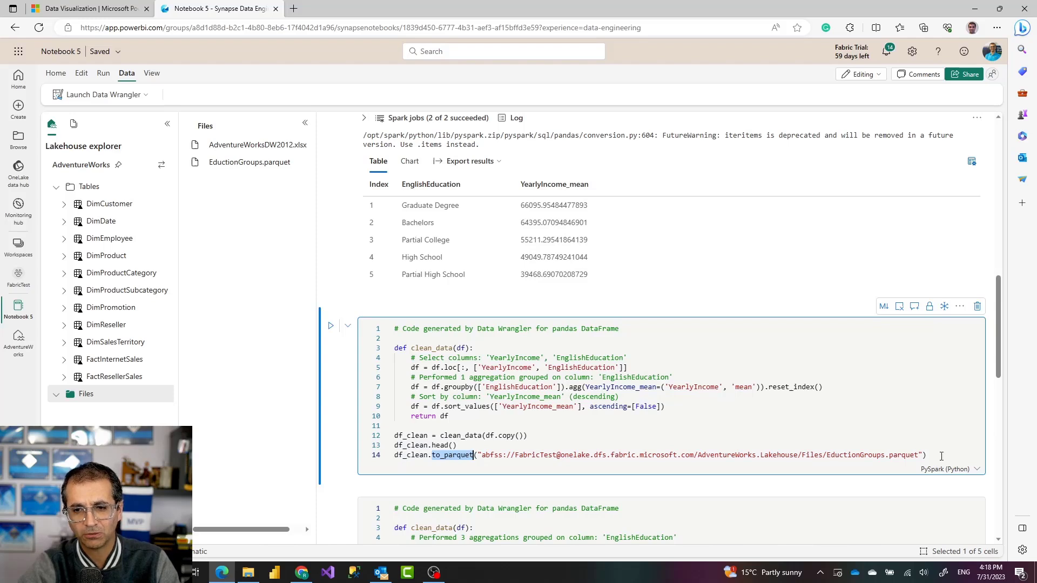
pyautogui.moveTo(941, 456); pyautogui.dragTo(392, 456)
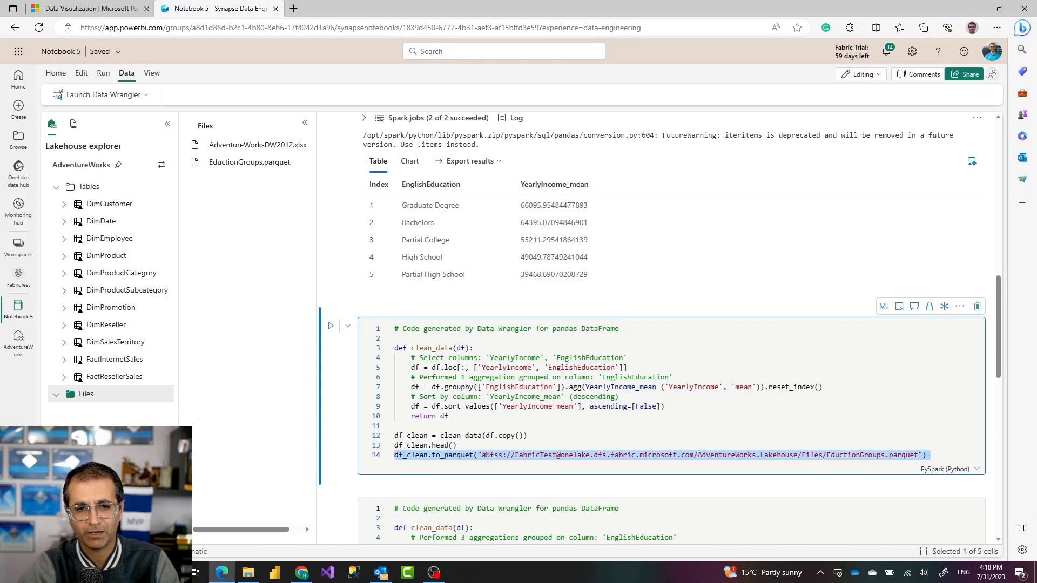
pyautogui.click(248, 164)
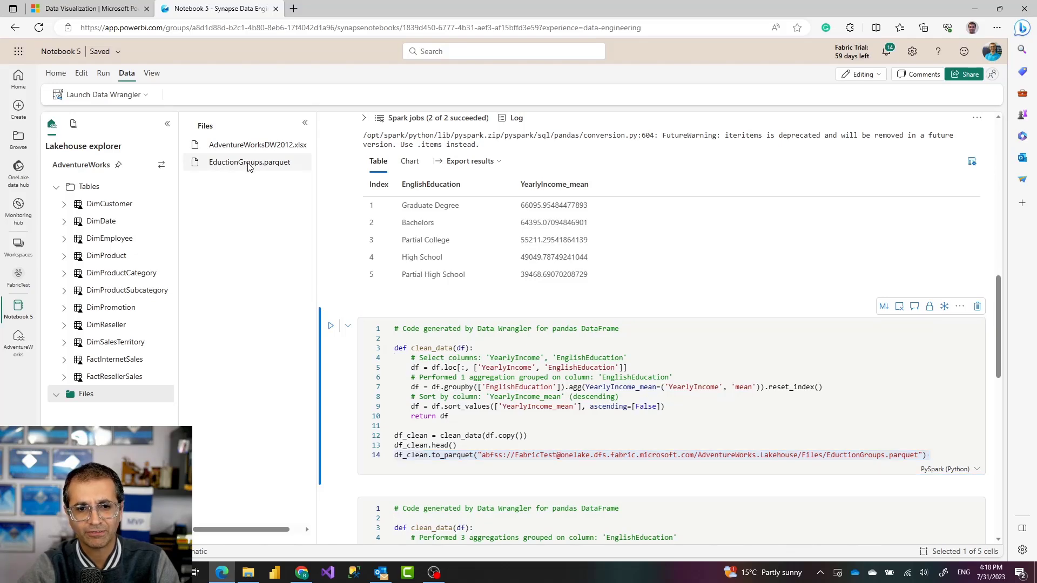
# Inspect the spark.read.parquet cell that reads Files/EductionGroups.parquet and displays df.
pyautogui.scroll(-10, 502, 394)
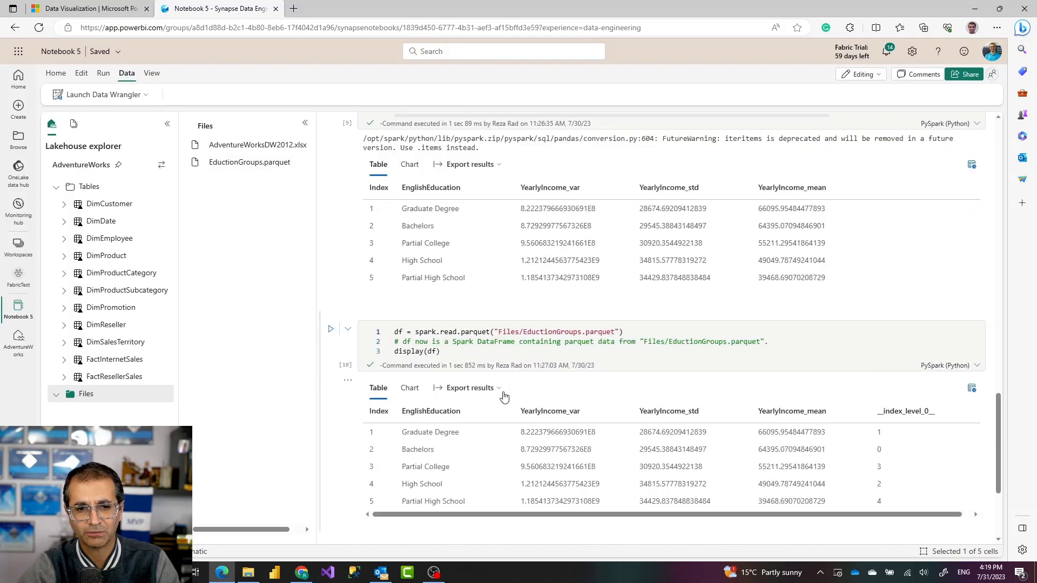
pyautogui.moveTo(458, 352); pyautogui.dragTo(461, 344)
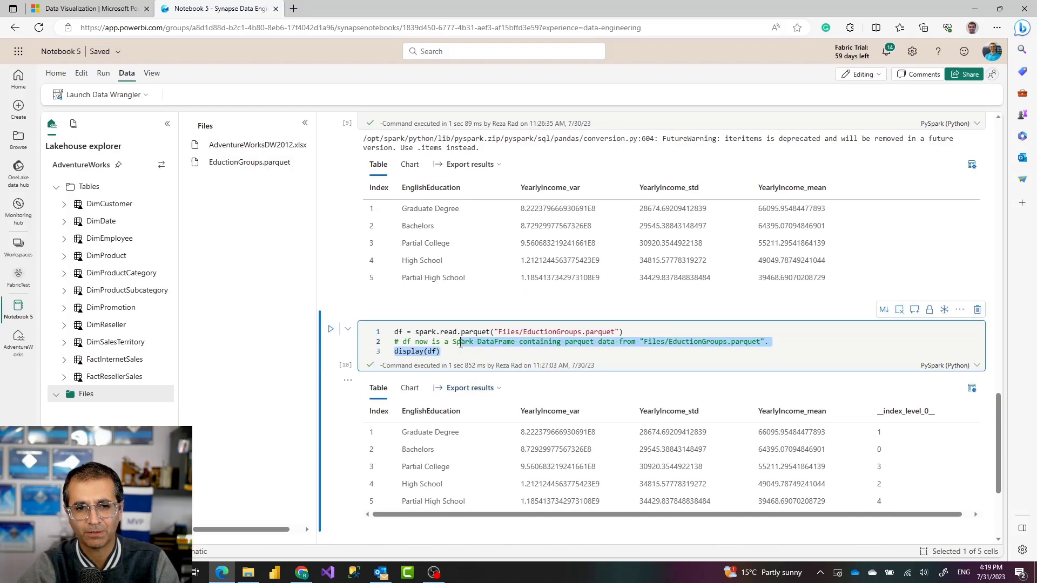
pyautogui.click(637, 332)
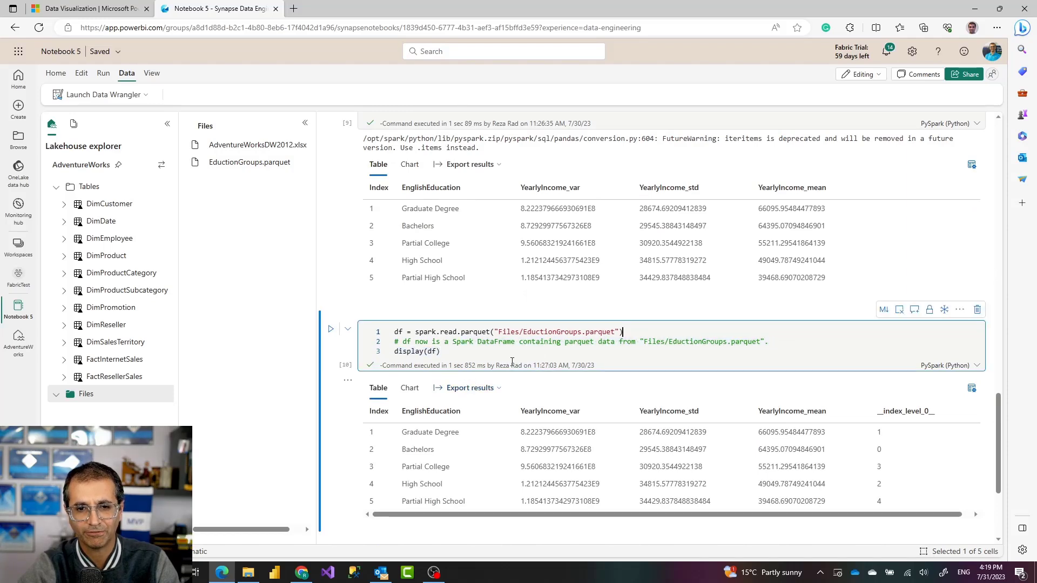
pyautogui.click(466, 356)
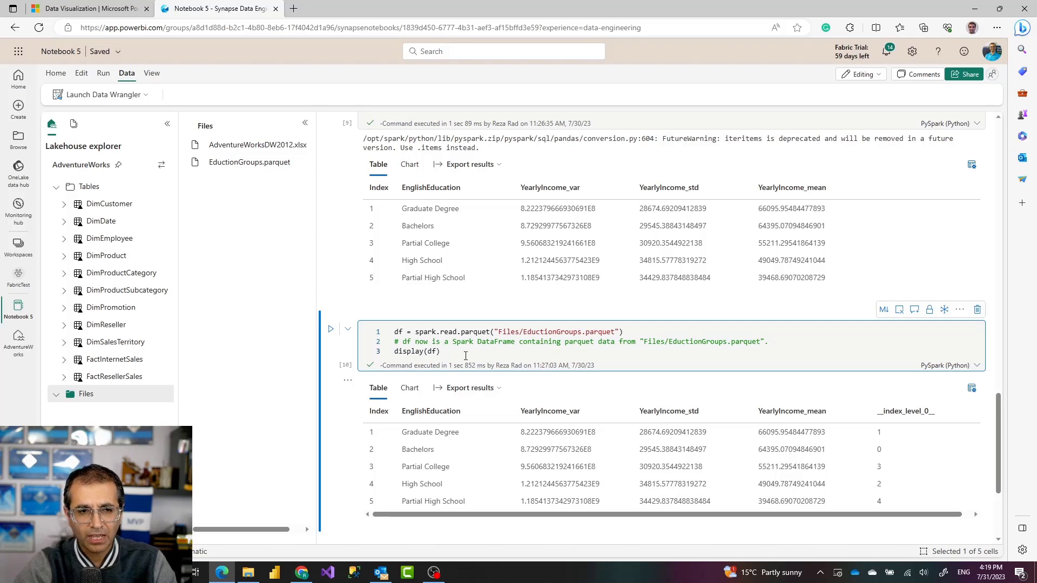